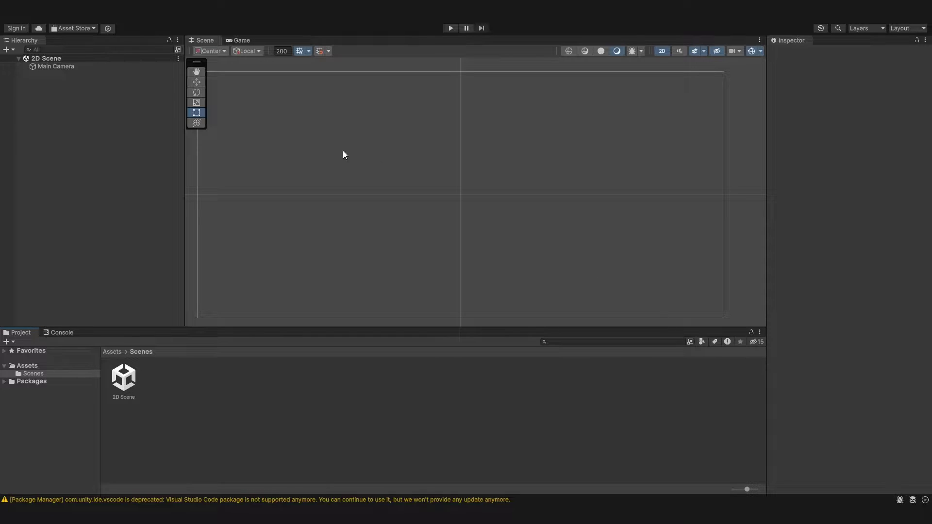
Step: Add a UI Canvas, with its EventSystem, to the 2D scene from the Hierarchy's UI menu
{"action": "scroll", "coordinate": [344, 156], "scroll_direction": "down", "scroll_amount": 2}
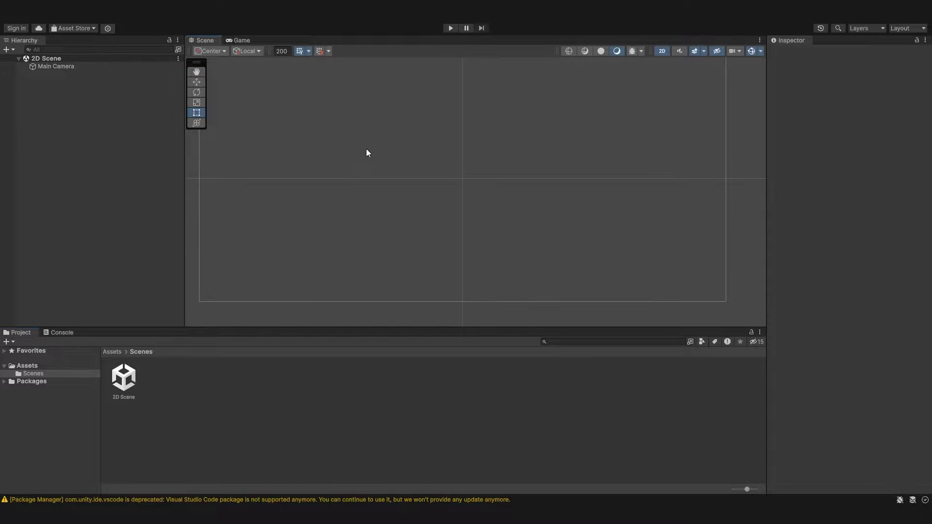
{"action": "right_click", "coordinate": [44, 108]}
{"action": "mouse_move", "coordinate": [63, 304]}
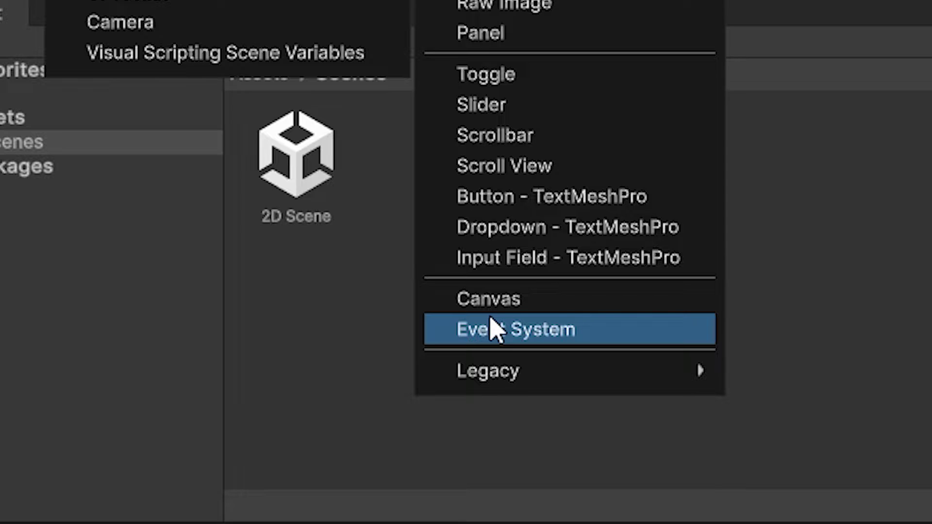
{"action": "left_click", "coordinate": [521, 312]}
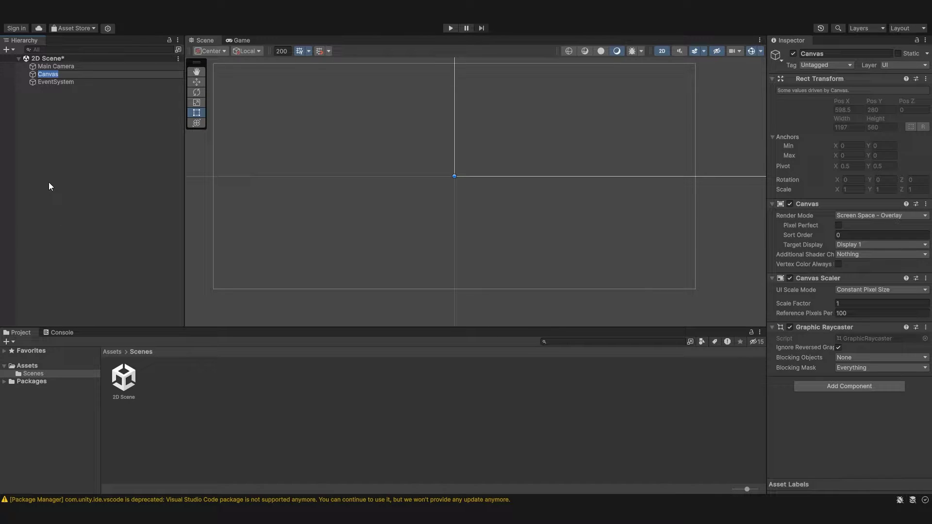
{"action": "left_click", "coordinate": [53, 183]}
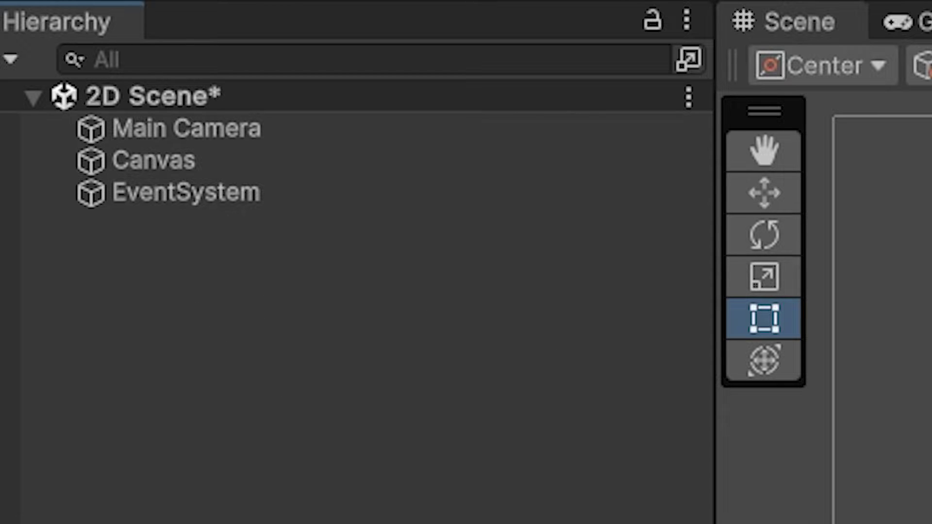
Step: Select the Canvas and frame it so its outline is centred in the Scene view
{"action": "key", "text": "q"}
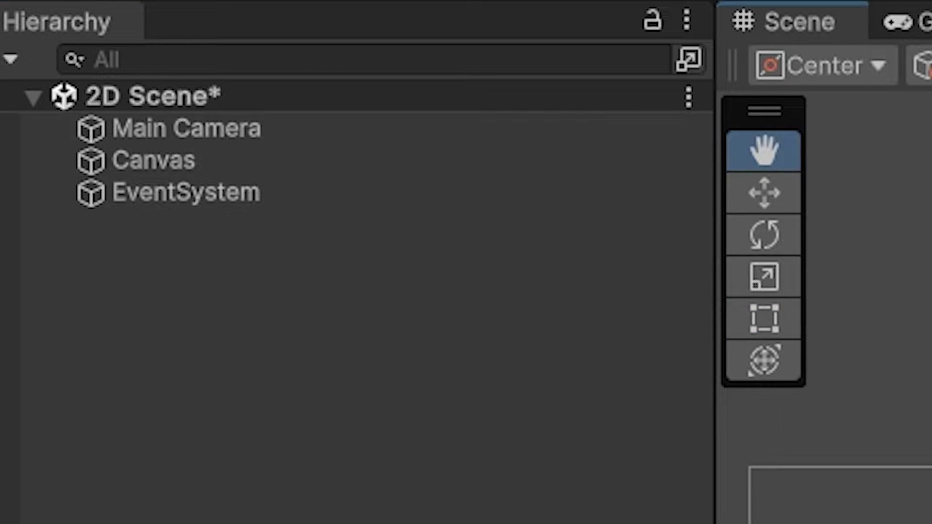
{"action": "key", "text": "t"}
{"action": "left_click", "coordinate": [330, 158]}
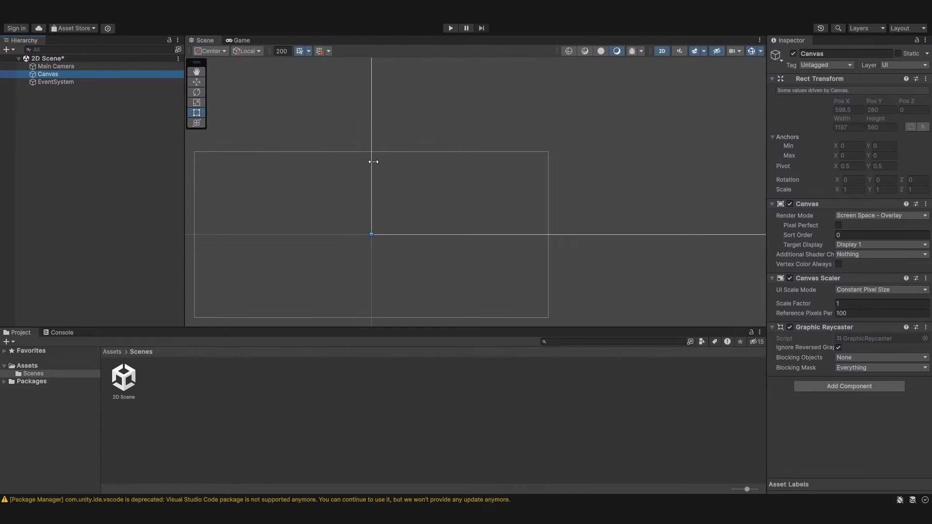
{"action": "key", "text": "f"}
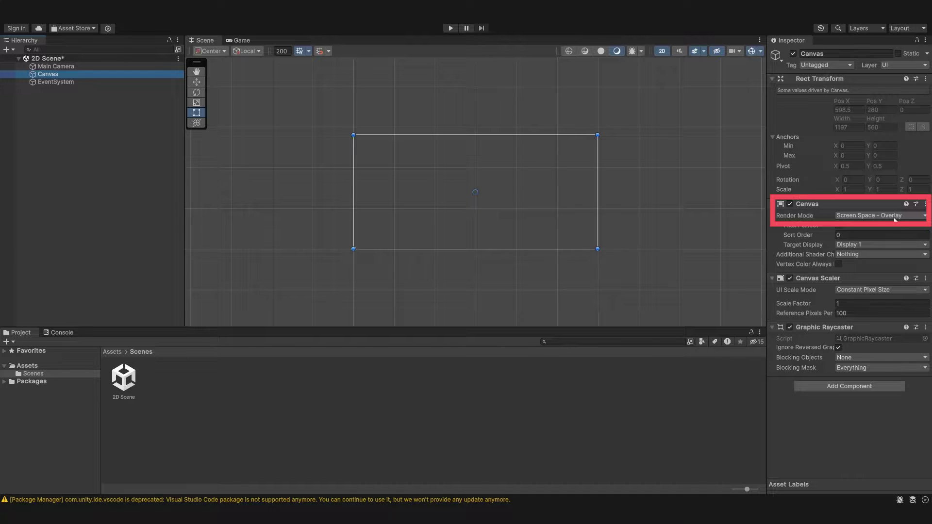
Step: Set the Canvas Render Mode to Screen Space - Camera with Main Camera as Render Camera
{"action": "left_click", "coordinate": [895, 217]}
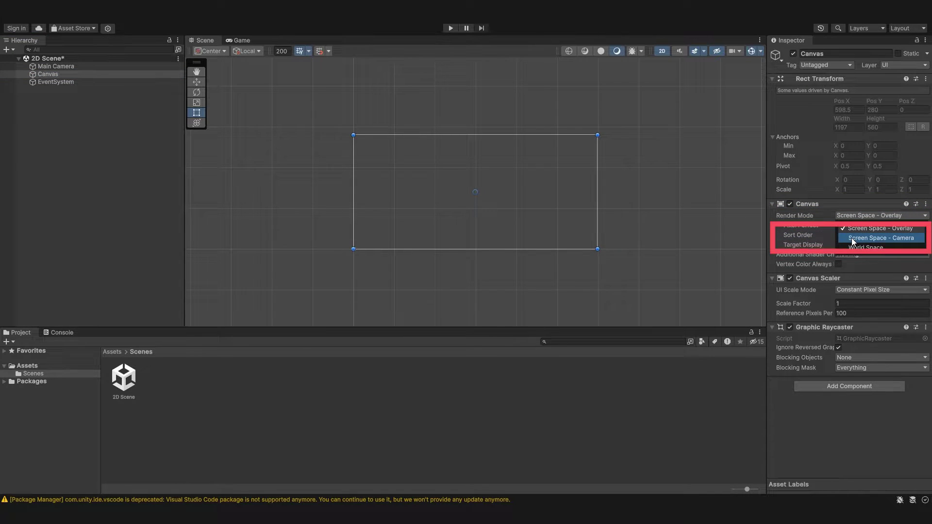
{"action": "left_click", "coordinate": [852, 238]}
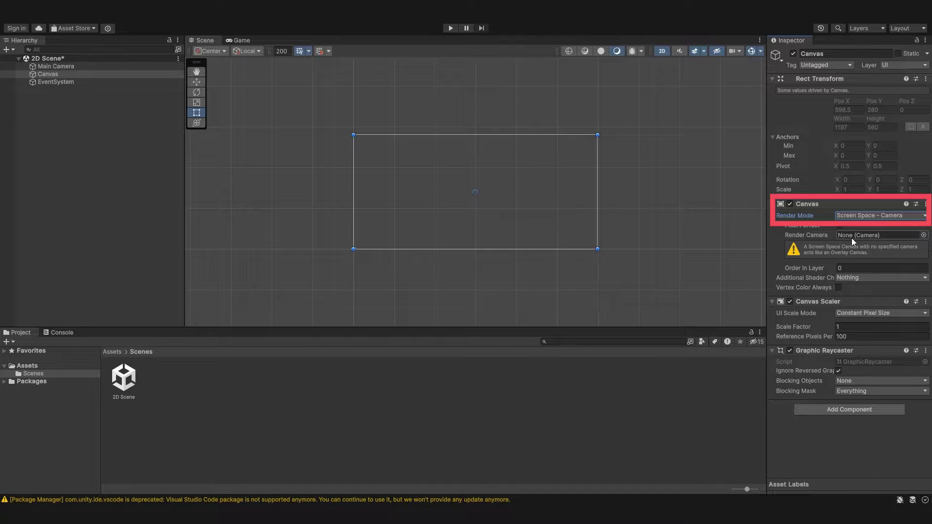
{"action": "left_click", "coordinate": [924, 235]}
{"action": "left_click", "coordinate": [923, 229]}
{"action": "left_click_drag", "start_coordinate": [56, 66], "coordinate": [882, 238]}
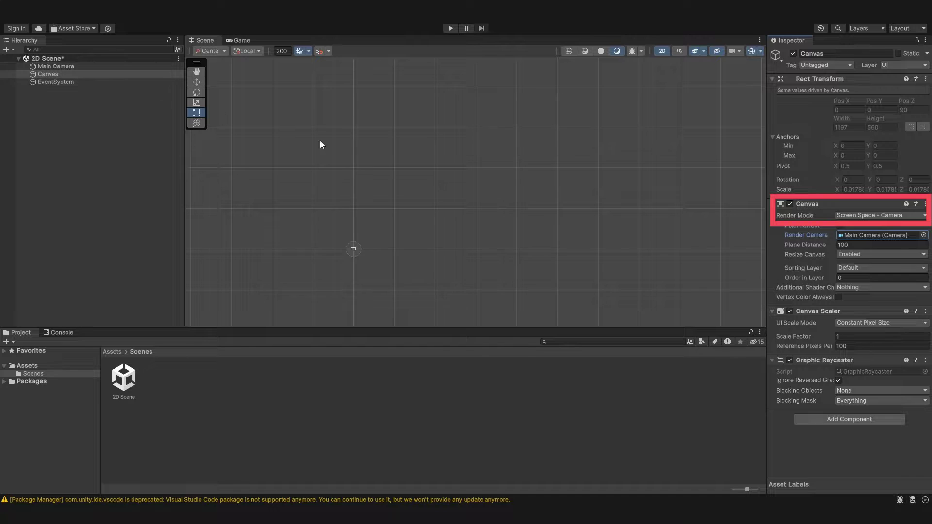
{"action": "left_click", "coordinate": [82, 67]}
{"action": "left_click", "coordinate": [85, 82]}
{"action": "left_click", "coordinate": [83, 73]}
{"action": "middle_click_drag", "start_coordinate": [666, 215], "coordinate": [677, 200]}
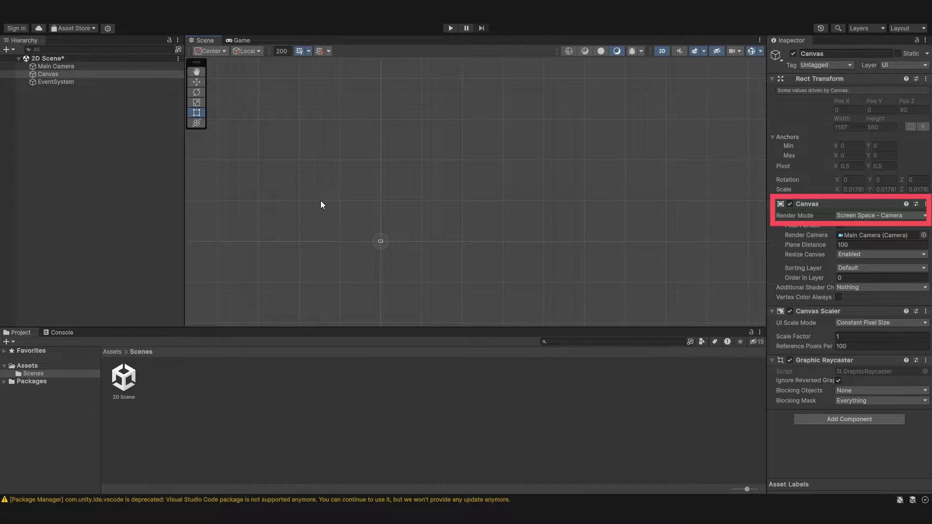
Step: Add a UI Image under the Canvas and move it up and left of centre
{"action": "key", "text": "f"}
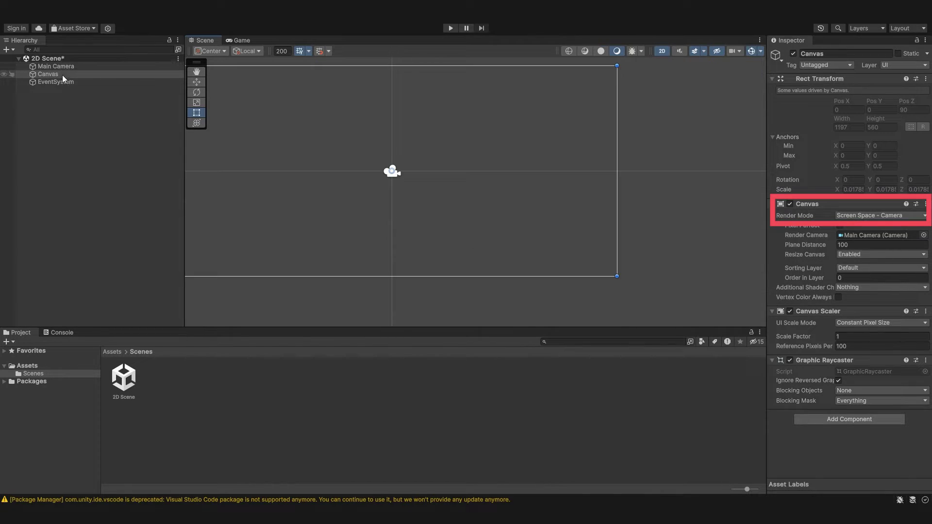
{"action": "right_click", "coordinate": [63, 74]}
{"action": "mouse_move", "coordinate": [178, 300]}
{"action": "left_click", "coordinate": [212, 303]}
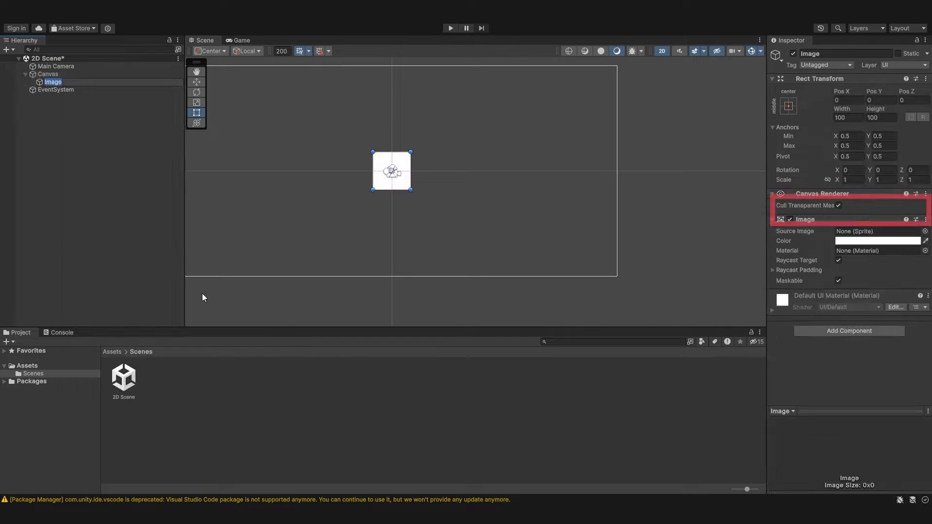
{"action": "scroll", "coordinate": [513, 252], "scroll_direction": "down", "scroll_amount": 4}
{"action": "scroll", "coordinate": [561, 155], "scroll_direction": "down", "scroll_amount": 3}
{"action": "middle_click_drag", "start_coordinate": [563, 141], "coordinate": [381, 161]}
{"action": "scroll", "coordinate": [427, 158], "scroll_direction": "down", "scroll_amount": 3}
{"action": "scroll", "coordinate": [377, 239], "scroll_direction": "up", "scroll_amount": 8}
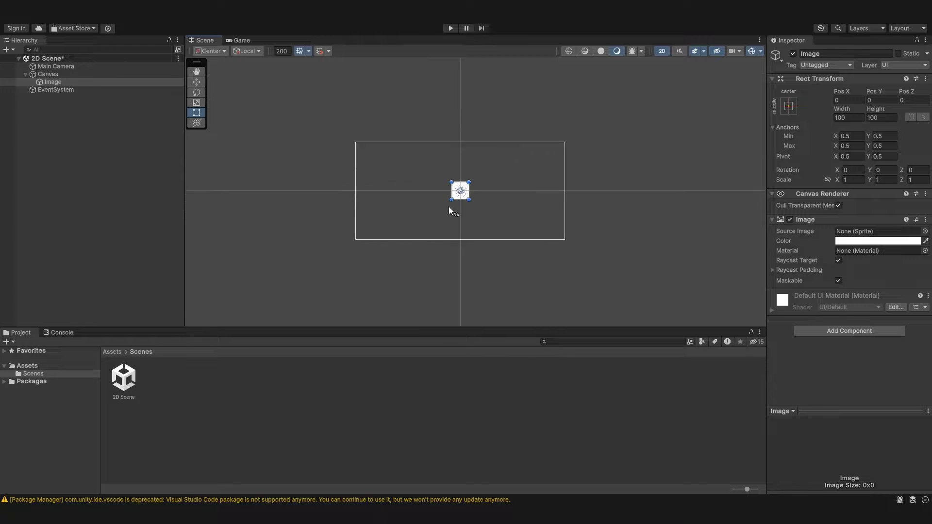
{"action": "scroll", "coordinate": [469, 196], "scroll_direction": "down", "scroll_amount": 1}
{"action": "left_click_drag", "start_coordinate": [466, 198], "coordinate": [444, 154]}
Step: Try Main Camera's X scale, undo it back to 1, and adjust the camera's Size
{"action": "left_click", "coordinate": [48, 74]}
{"action": "left_click", "coordinate": [56, 66]}
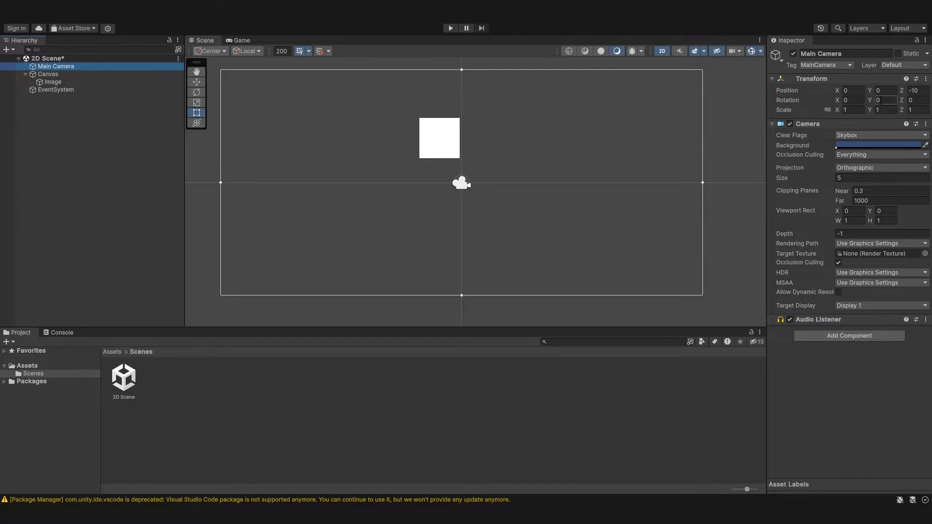
{"action": "left_click_drag", "start_coordinate": [842, 111], "coordinate": [872, 111]}
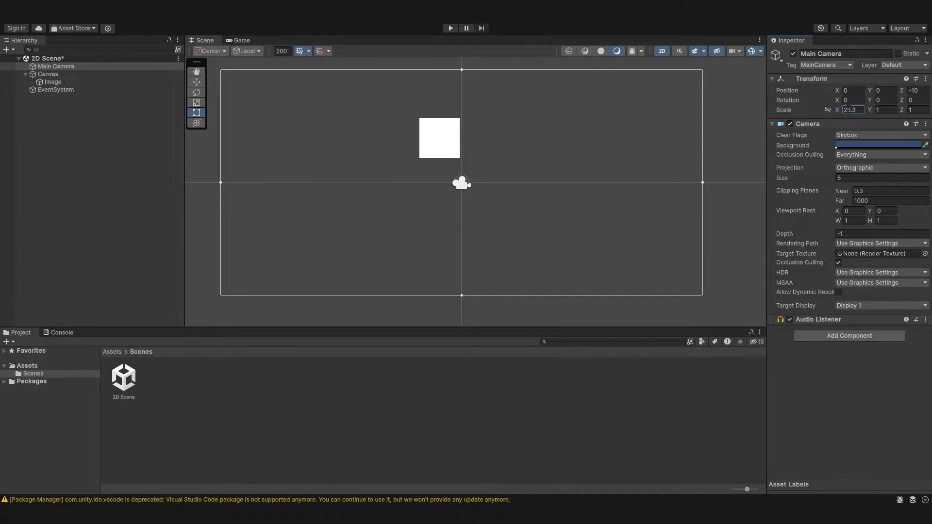
{"action": "key", "text": "ctrl+z"}
{"action": "mouse_move", "coordinate": [703, 182]}
{"action": "left_mouse_down"}
{"action": "mouse_move", "coordinate": [497, 168]}
{"action": "mouse_move", "coordinate": [528, 182]}
{"action": "mouse_move", "coordinate": [702, 190]}
{"action": "left_mouse_up"}
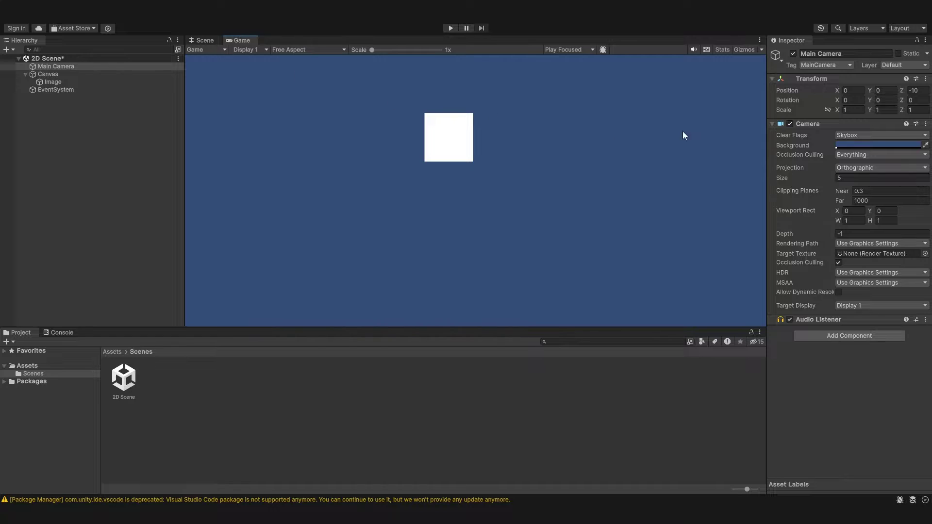
{"action": "left_click_drag", "start_coordinate": [793, 178], "coordinate": [657, 185]}
Step: Delete the Image from the Canvas in the Hierarchy
{"action": "left_click", "coordinate": [205, 40]}
{"action": "left_click", "coordinate": [51, 81]}
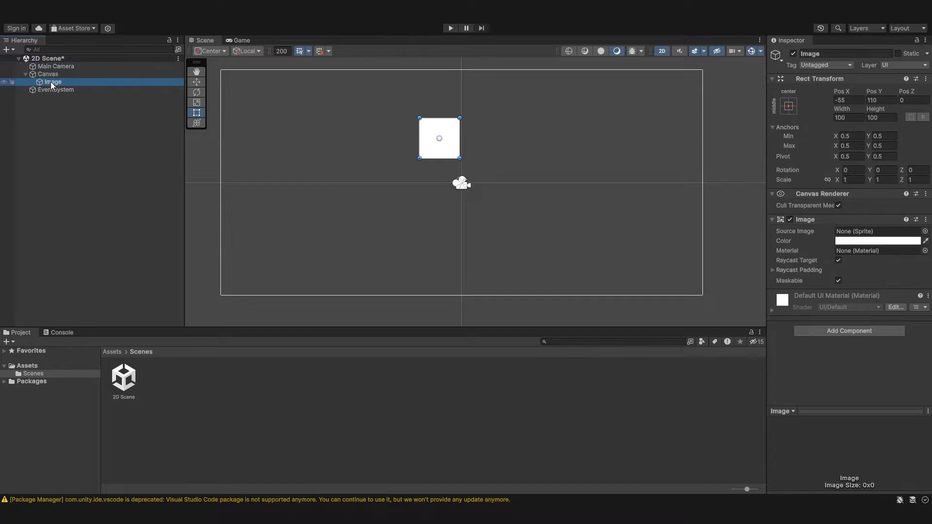
{"action": "key", "text": "Delete"}
{"action": "left_click", "coordinate": [66, 67]}
{"action": "left_click", "coordinate": [63, 74]}
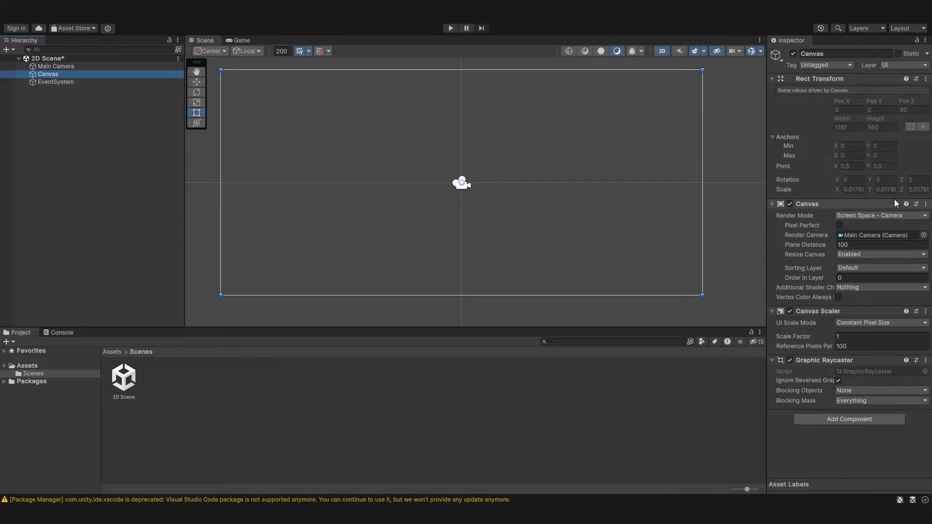
Step: Set the Canvas Render Mode to World Space and pan around it in the Scene view
{"action": "left_click", "coordinate": [908, 216]}
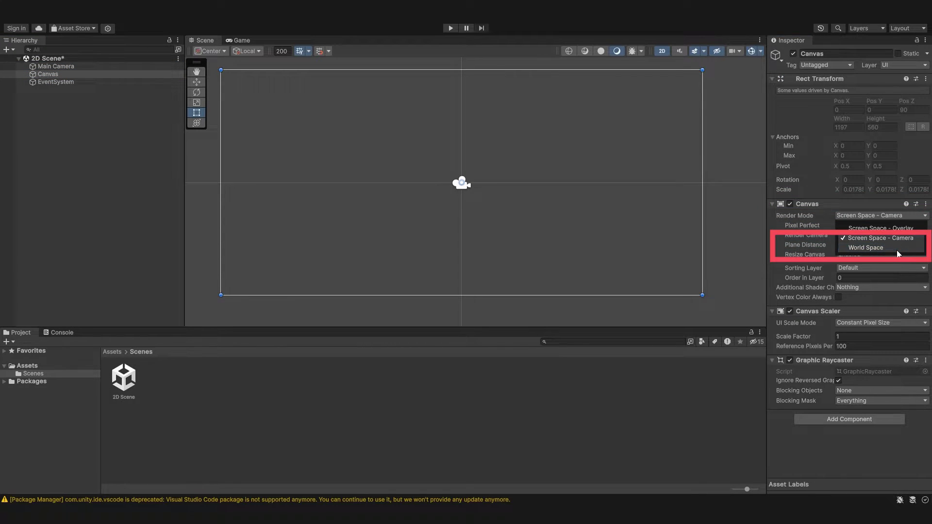
{"action": "left_click", "coordinate": [896, 250]}
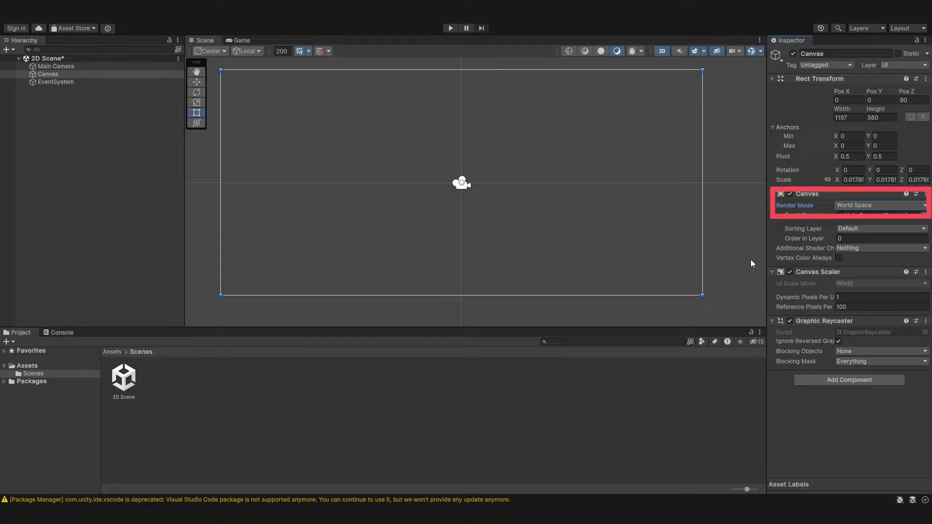
{"action": "scroll", "coordinate": [582, 229], "scroll_direction": "down", "scroll_amount": 3}
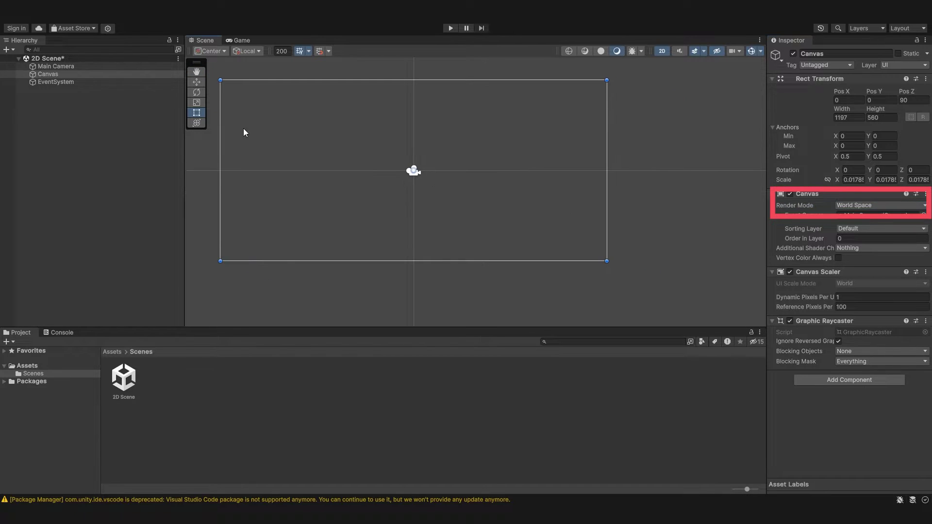
{"action": "right_click", "coordinate": [190, 164]}
{"action": "right_click", "coordinate": [180, 163]}
{"action": "left_click", "coordinate": [156, 163]}
{"action": "scroll", "coordinate": [342, 206], "scroll_direction": "down", "scroll_amount": 2}
{"action": "scroll", "coordinate": [214, 187], "scroll_direction": "up", "scroll_amount": 2}
{"action": "middle_click_drag", "start_coordinate": [214, 187], "coordinate": [284, 209]}
{"action": "left_click", "coordinate": [86, 72]}
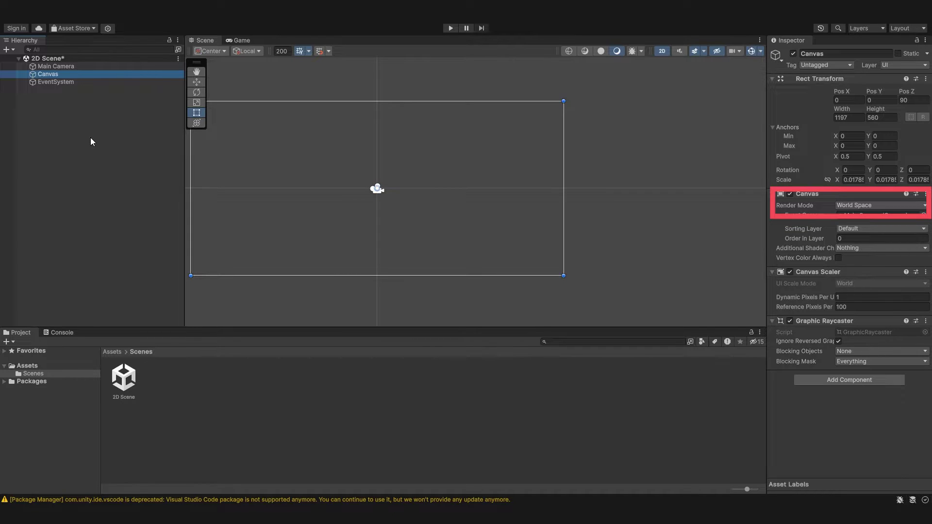
Step: Return the Canvas to Screen Space - Overlay, frame it, and toggle Pixel Perfect
{"action": "left_click", "coordinate": [849, 204]}
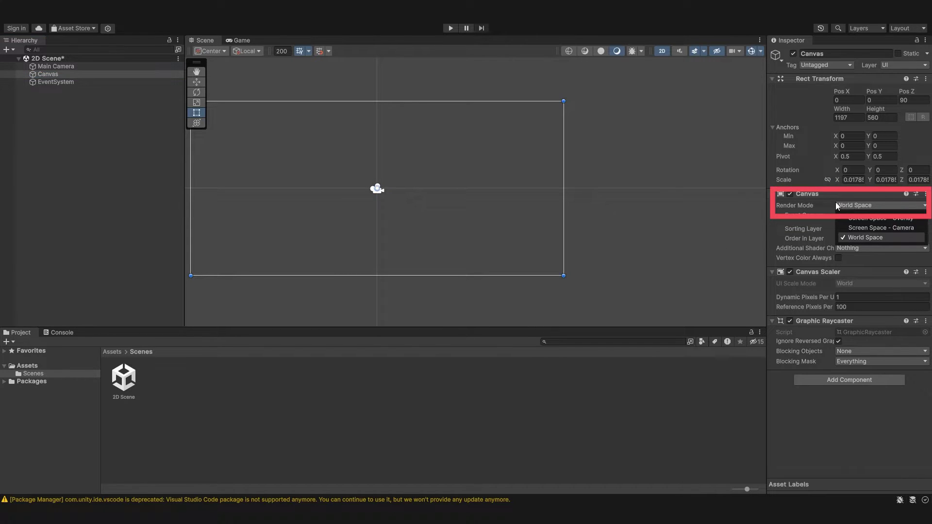
{"action": "left_click", "coordinate": [862, 219]}
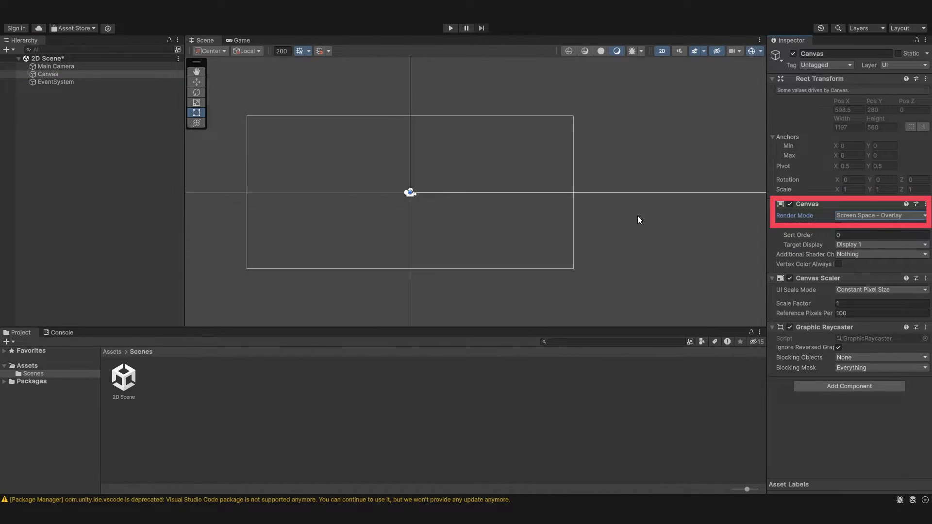
{"action": "left_click", "coordinate": [30, 75]}
{"action": "key", "text": "f"}
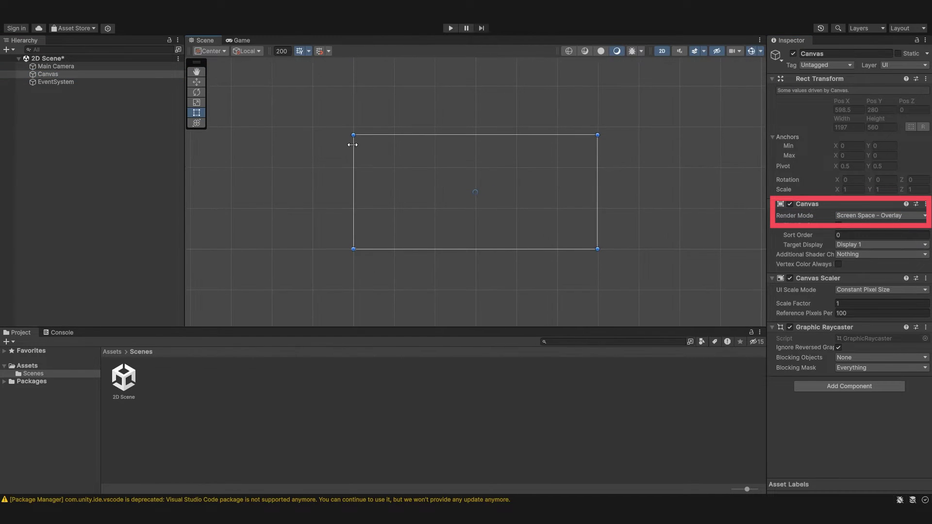
{"action": "scroll", "coordinate": [489, 206], "scroll_direction": "up", "scroll_amount": 4}
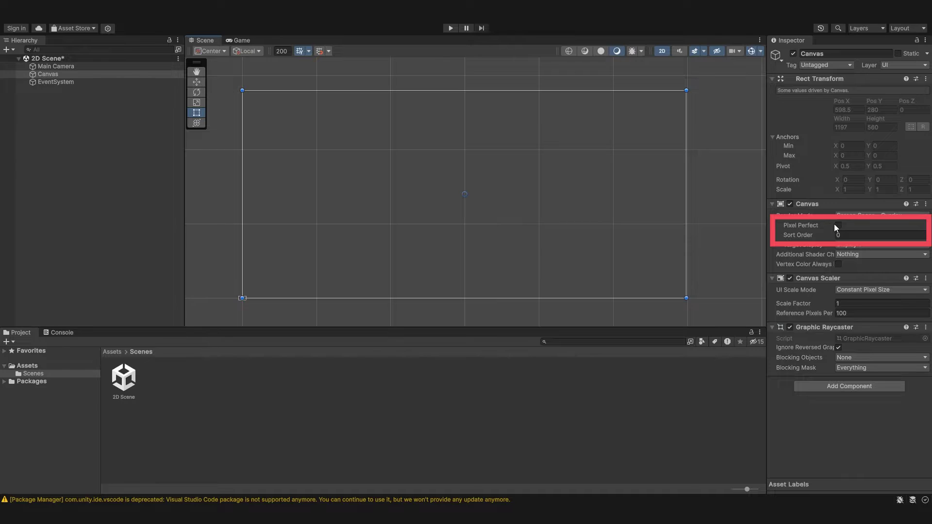
{"action": "left_click", "coordinate": [838, 226]}
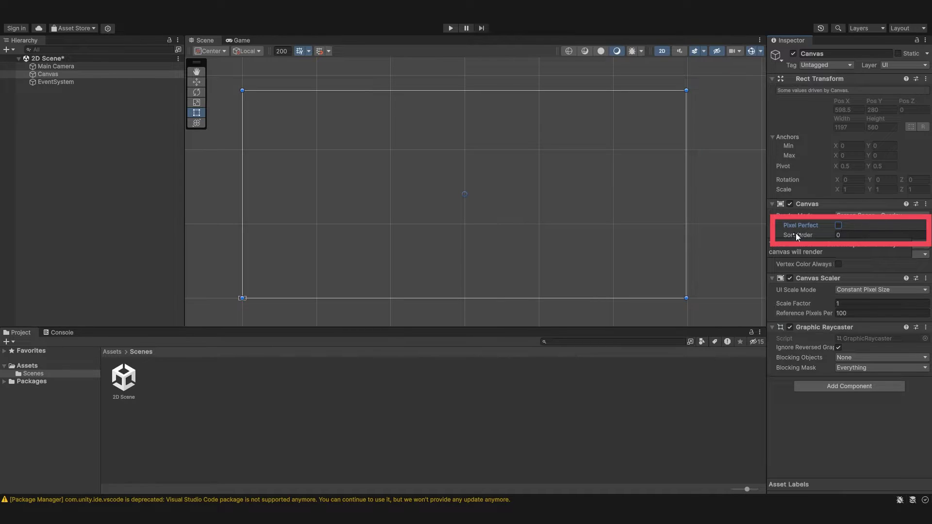
{"action": "left_click", "coordinate": [838, 235]}
{"action": "left_click", "coordinate": [838, 225]}
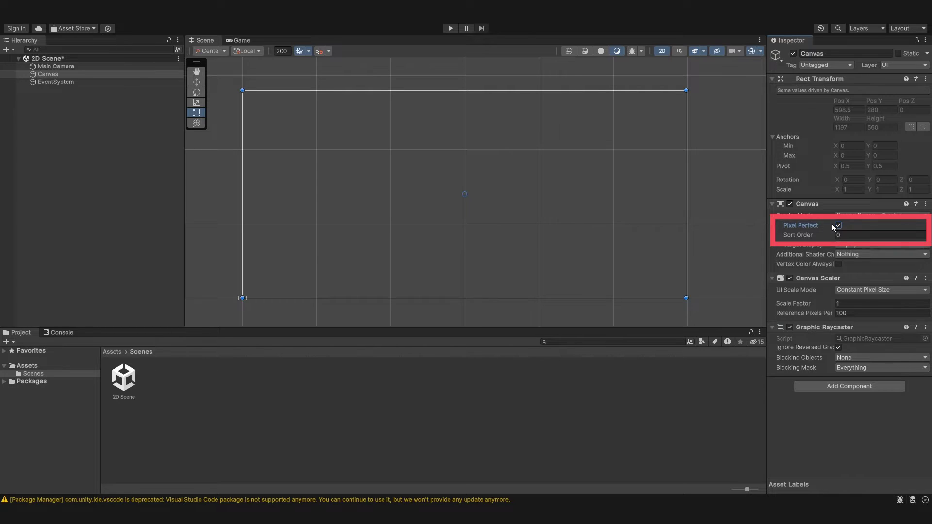
{"action": "left_click", "coordinate": [836, 225]}
Step: Add a UI Image under the Canvas and colour it red
{"action": "right_click", "coordinate": [59, 75]}
{"action": "mouse_move", "coordinate": [113, 298]}
{"action": "left_click", "coordinate": [205, 304]}
{"action": "left_click", "coordinate": [56, 74]}
{"action": "left_click", "coordinate": [846, 235]}
{"action": "left_click", "coordinate": [87, 82]}
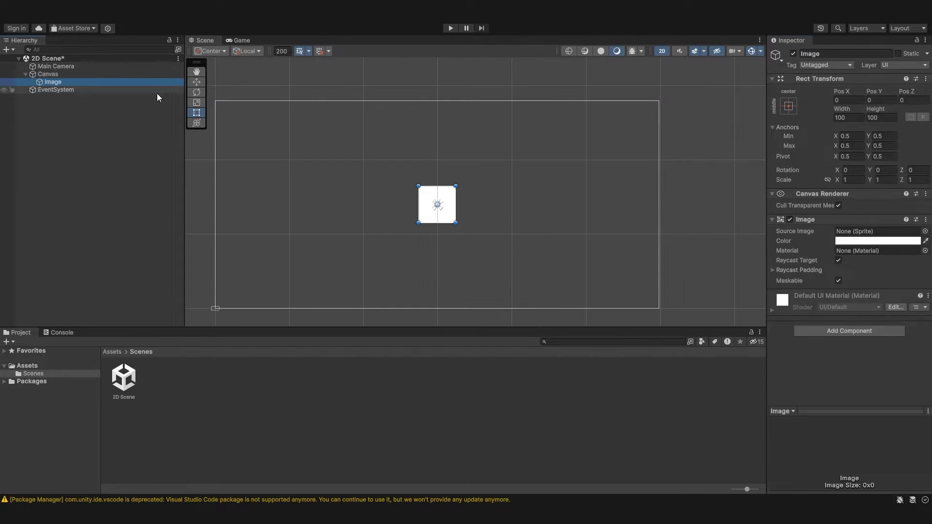
{"action": "left_click", "coordinate": [878, 240]}
{"action": "left_click_drag", "start_coordinate": [853, 296], "coordinate": [912, 274]}
{"action": "key", "text": "Return"}
Step: Duplicate the Canvas as Canvas (1) and recolour its Image blue
{"action": "left_click", "coordinate": [58, 74]}
{"action": "key", "text": "ctrl+d"}
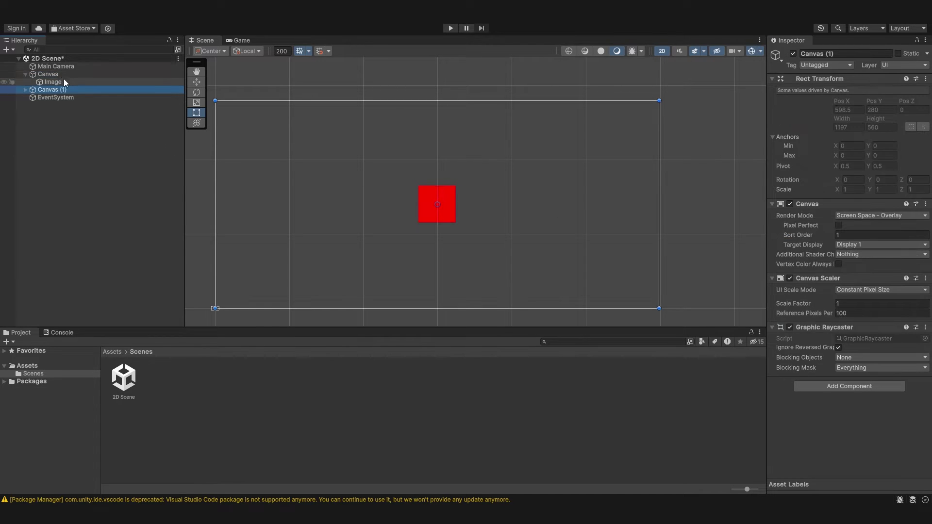
{"action": "left_click", "coordinate": [25, 90]}
{"action": "left_click", "coordinate": [53, 97]}
{"action": "left_click", "coordinate": [878, 241]}
{"action": "left_click_drag", "start_coordinate": [869, 311], "coordinate": [861, 300]}
{"action": "left_click_drag", "start_coordinate": [831, 340], "coordinate": [837, 350]}
{"action": "left_click_drag", "start_coordinate": [874, 311], "coordinate": [896, 292]}
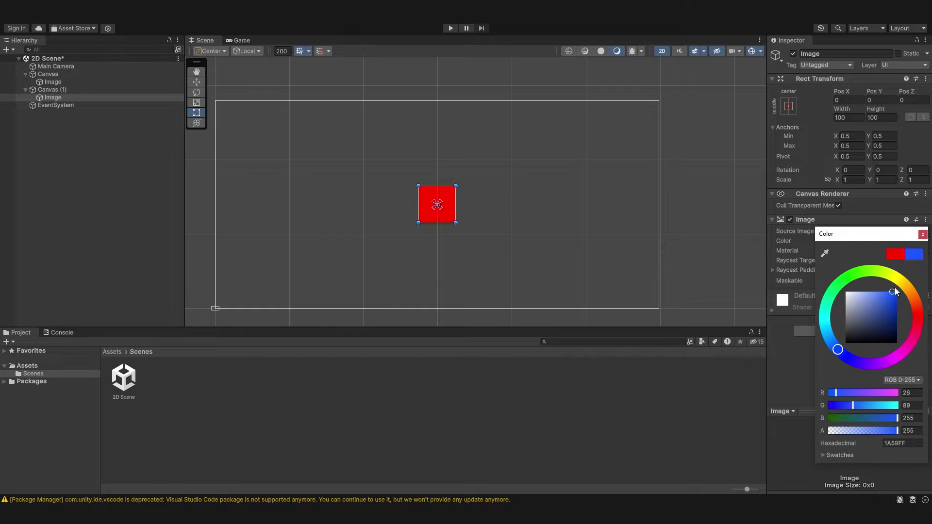
{"action": "left_click", "coordinate": [43, 75]}
Step: Set the Sort Order of Canvas (1) to 2
{"action": "left_click", "coordinate": [25, 89]}
{"action": "double_click", "coordinate": [42, 90]}
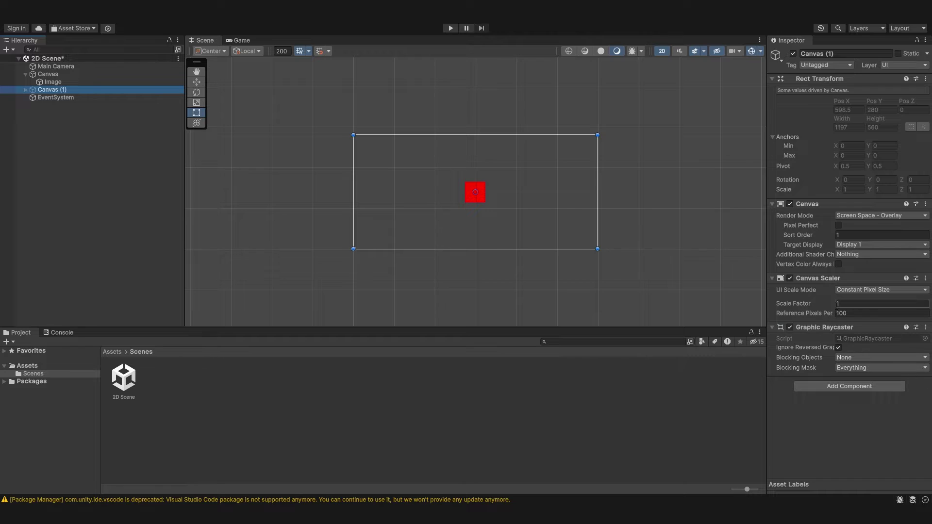
{"action": "left_click", "coordinate": [852, 235]}
{"action": "type", "text": "0"}
{"action": "left_click", "coordinate": [703, 235]}
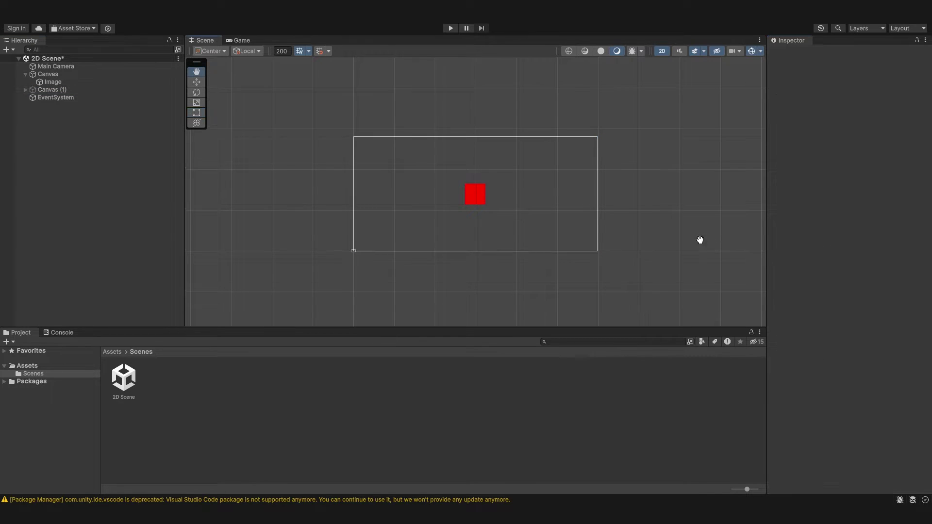
{"action": "key", "text": "ctrl+z"}
{"action": "left_click", "coordinate": [871, 235]}
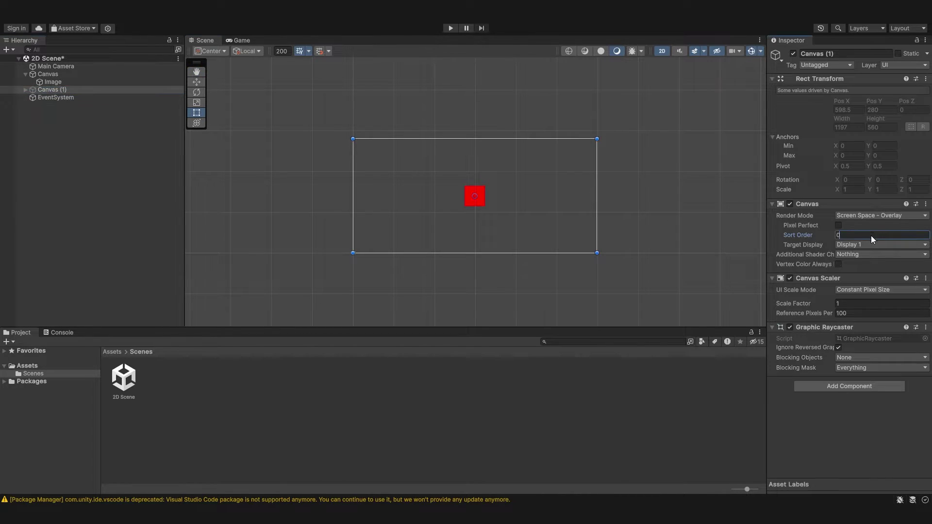
{"action": "type", "text": "2"}
{"action": "left_click", "coordinate": [657, 214]}
{"action": "scroll", "coordinate": [308, 146], "scroll_direction": "up", "scroll_amount": 3}
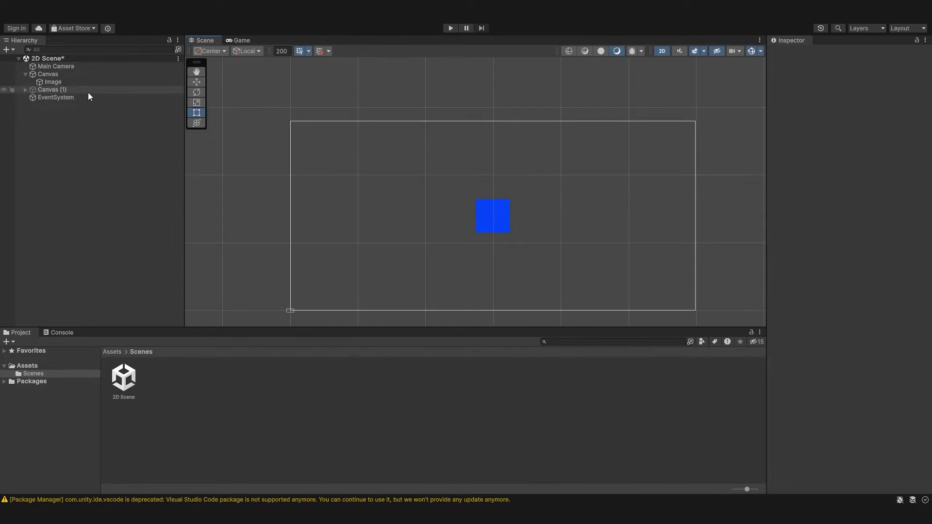
Step: Move the blue Image down-right so the red Image shows beside it
{"action": "left_click", "coordinate": [491, 237]}
{"action": "left_click", "coordinate": [25, 95]}
{"action": "left_click", "coordinate": [25, 92]}
{"action": "left_click", "coordinate": [39, 90]}
{"action": "left_click", "coordinate": [49, 97]}
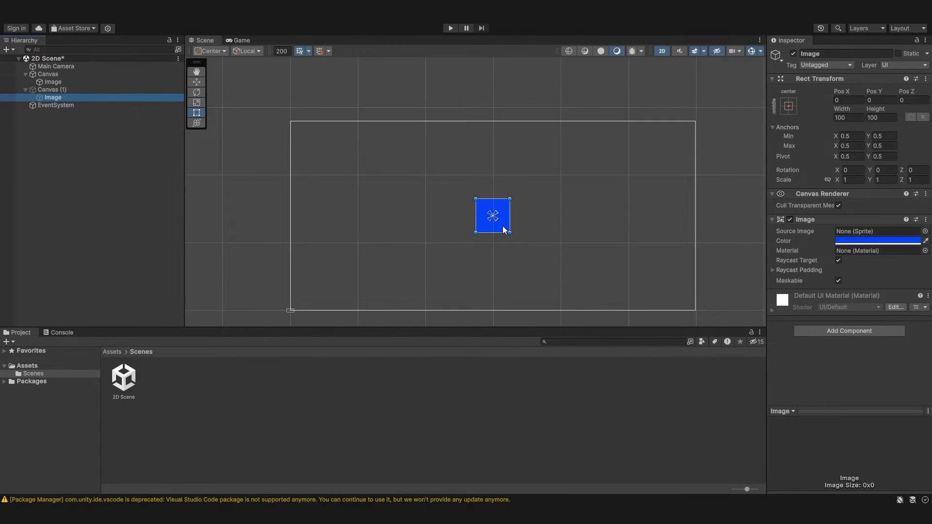
{"action": "left_click_drag", "start_coordinate": [505, 230], "coordinate": [522, 243]}
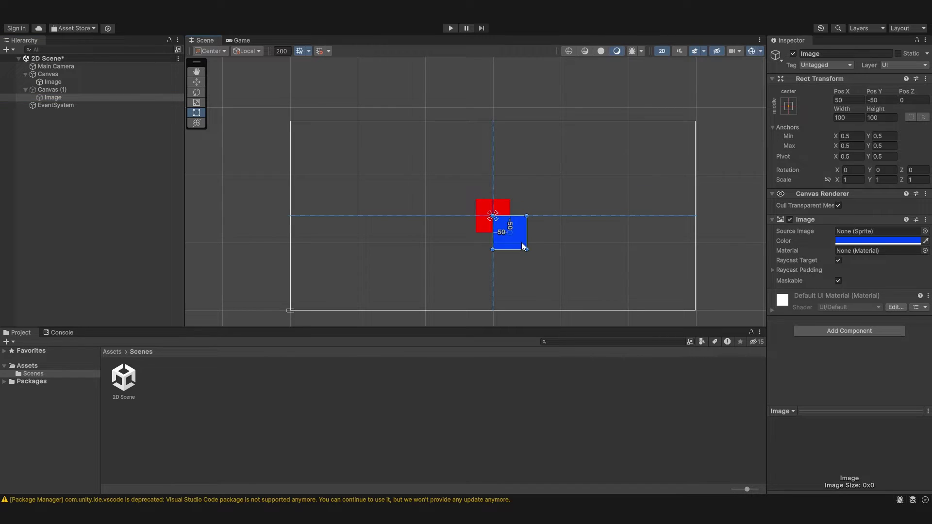
{"action": "left_click", "coordinate": [433, 207]}
Step: Set the original Canvas's Sort Order to 3 so it draws above Canvas (1)
{"action": "left_click", "coordinate": [52, 96]}
{"action": "left_click", "coordinate": [53, 91]}
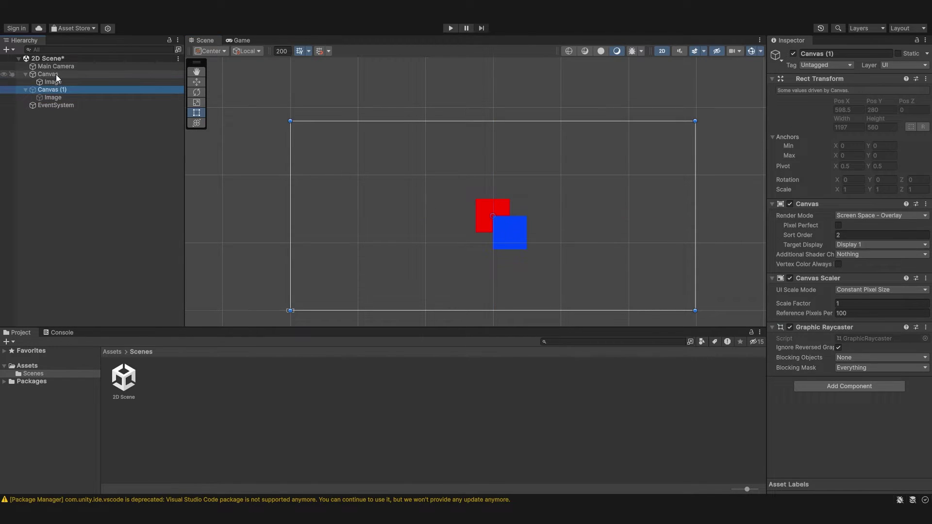
{"action": "left_click", "coordinate": [56, 74]}
{"action": "left_click", "coordinate": [875, 235]}
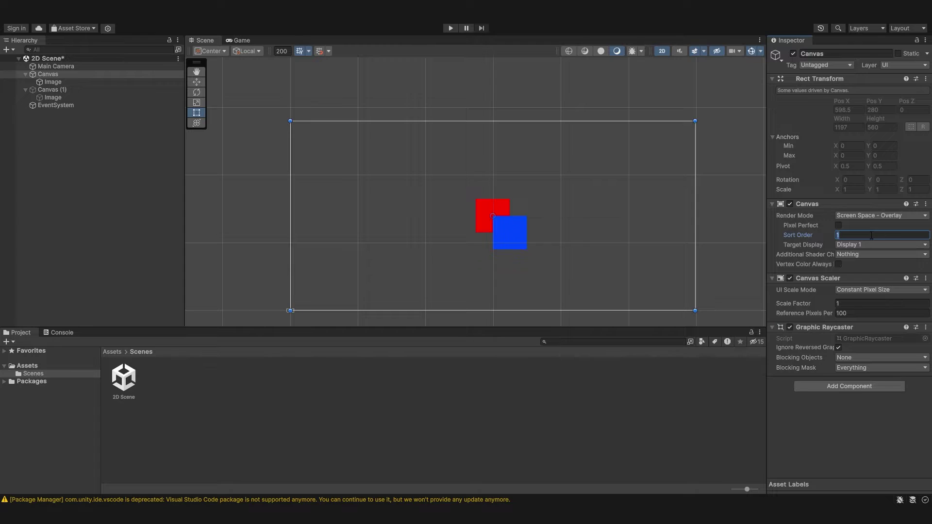
{"action": "type", "text": "3"}
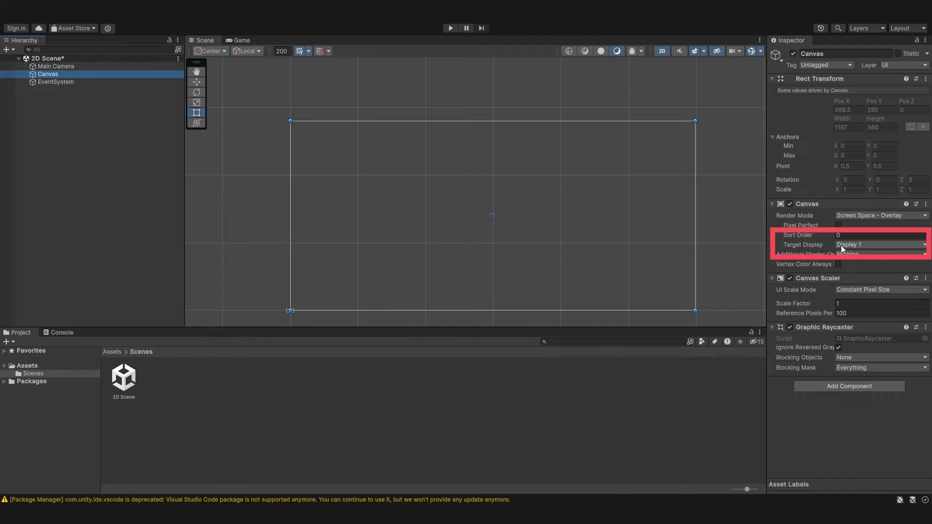
{"action": "left_click", "coordinate": [841, 246]}
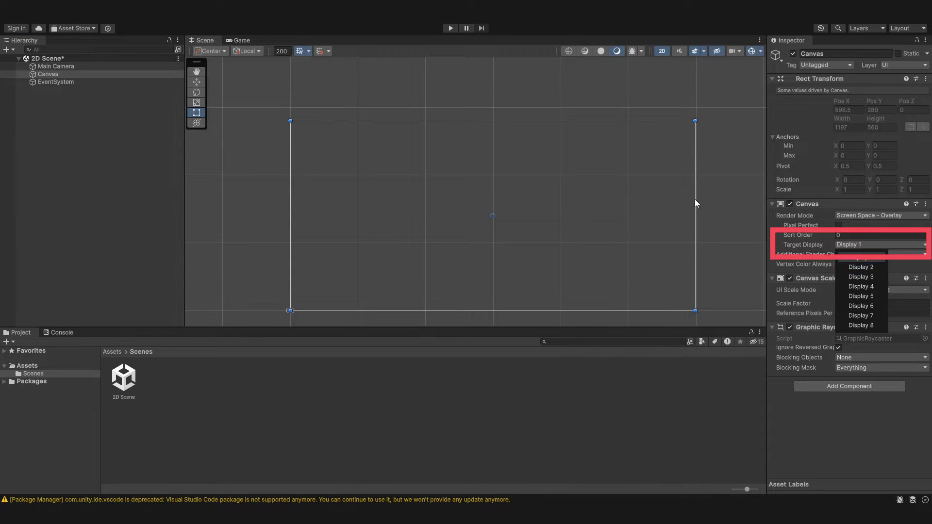
{"action": "left_click", "coordinate": [242, 42]}
{"action": "left_click", "coordinate": [248, 50]}
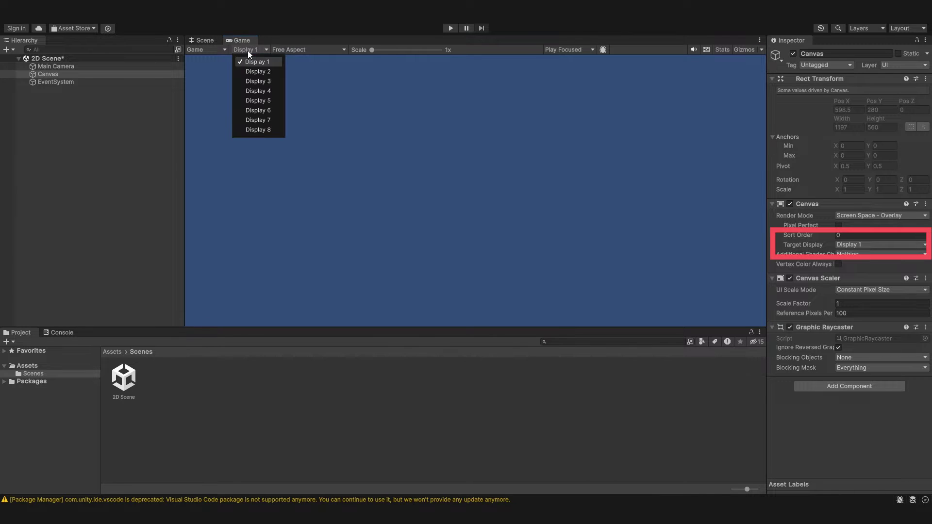
{"action": "left_click", "coordinate": [255, 84]}
{"action": "left_click", "coordinate": [251, 52]}
{"action": "left_click", "coordinate": [260, 72]}
{"action": "left_click", "coordinate": [256, 51]}
{"action": "left_click", "coordinate": [258, 91]}
{"action": "left_click", "coordinate": [254, 48]}
{"action": "left_click", "coordinate": [252, 63]}
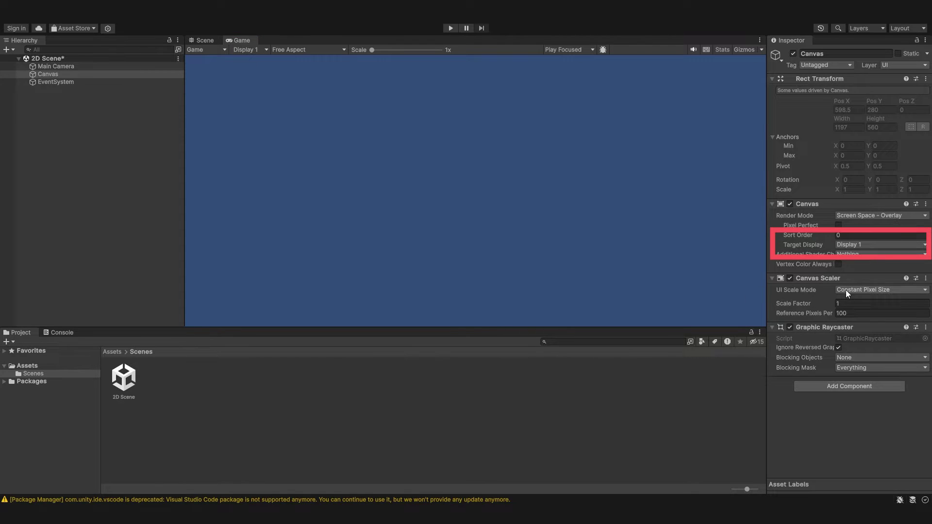
{"action": "left_click", "coordinate": [874, 244]}
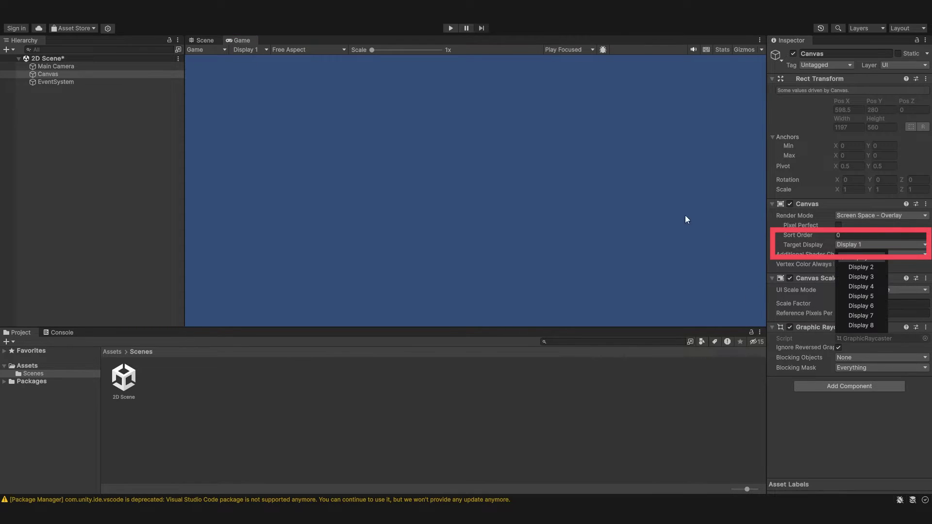
{"action": "left_click", "coordinate": [861, 287]}
{"action": "left_click", "coordinate": [260, 51]}
{"action": "left_click", "coordinate": [270, 92]}
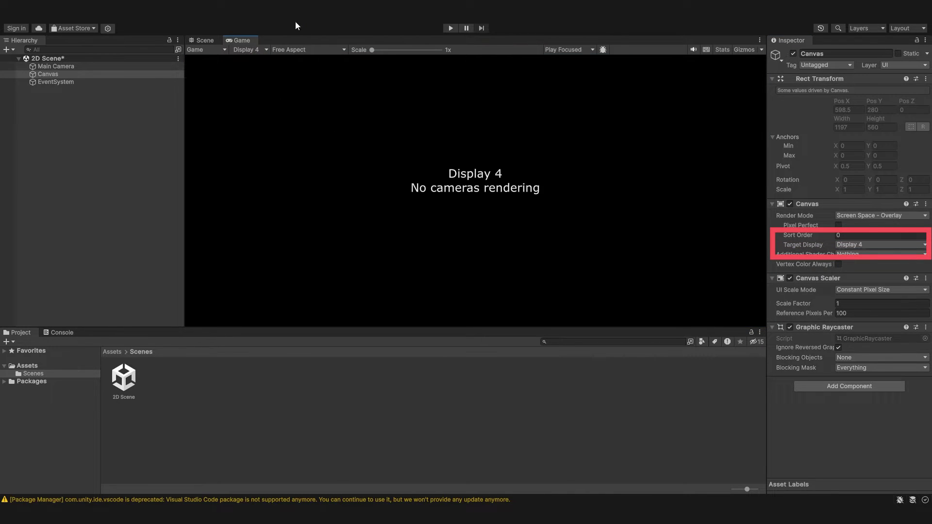
{"action": "left_click", "coordinate": [249, 48]}
{"action": "left_click", "coordinate": [205, 40]}
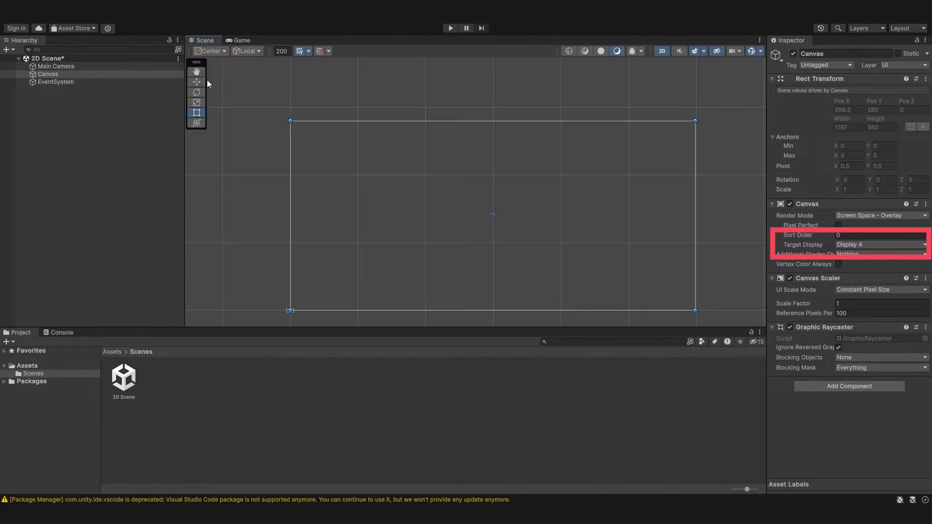
{"action": "left_click", "coordinate": [105, 73]}
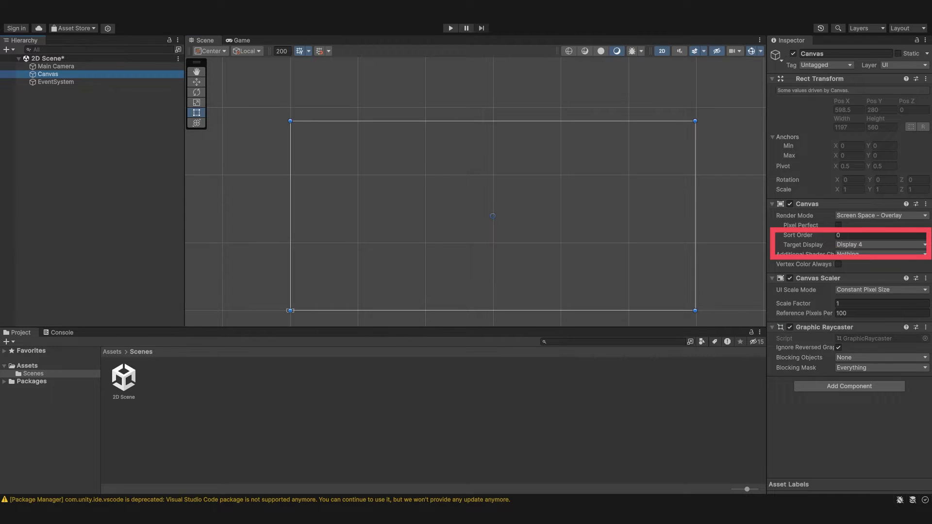
{"action": "left_click", "coordinate": [859, 246]}
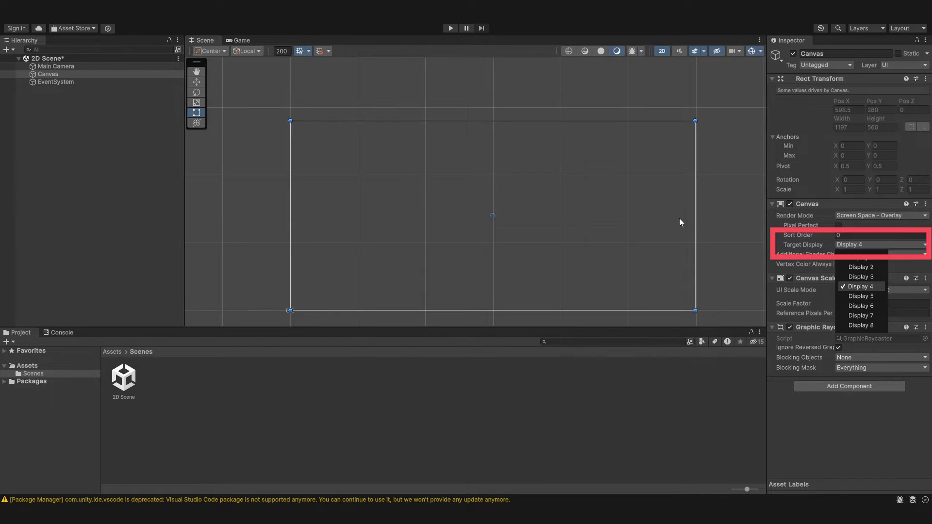
{"action": "left_click", "coordinate": [856, 258]}
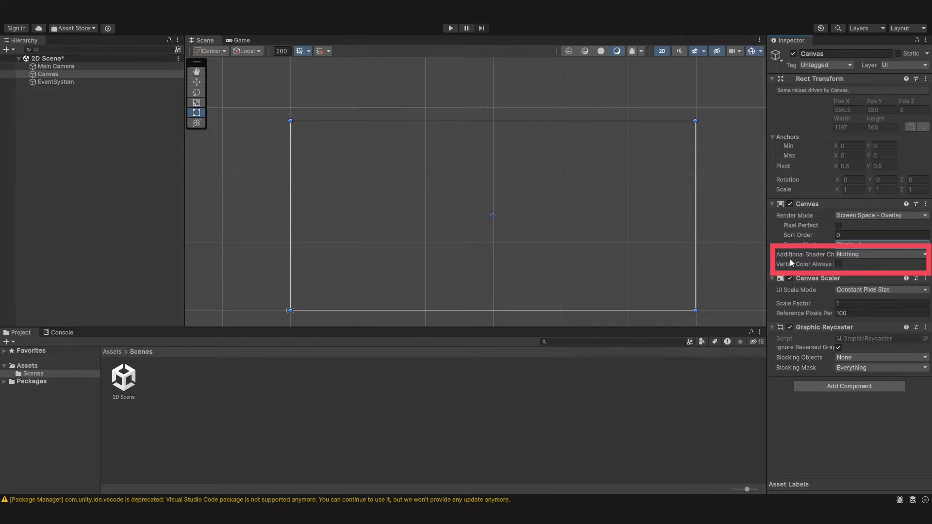
Step: Widen the Inspector and review the Canvas's Additional Shader Channels and Target Display options unchanged
{"action": "mouse_move", "coordinate": [767, 258]}
{"action": "left_mouse_down"}
{"action": "mouse_move", "coordinate": [734, 258]}
{"action": "mouse_move", "coordinate": [771, 258]}
{"action": "left_mouse_up"}
{"action": "left_click", "coordinate": [853, 257]}
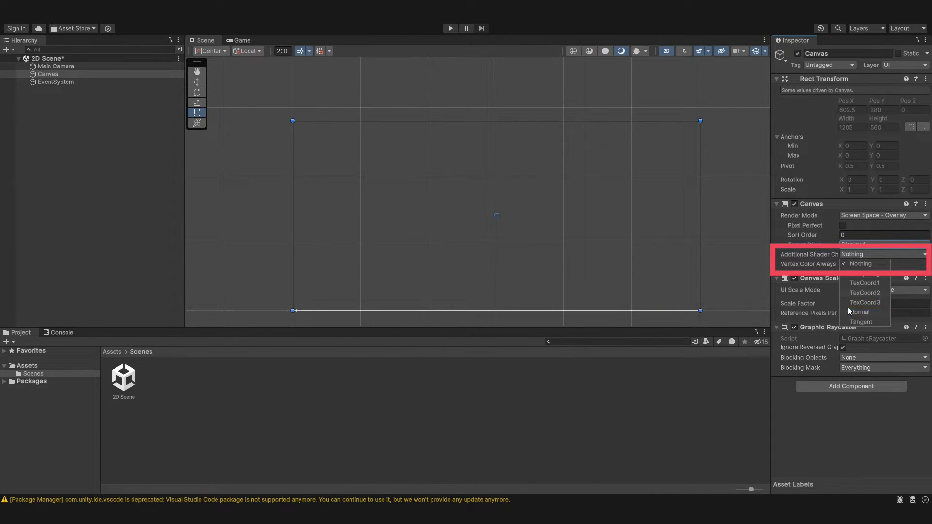
{"action": "left_click", "coordinate": [853, 248]}
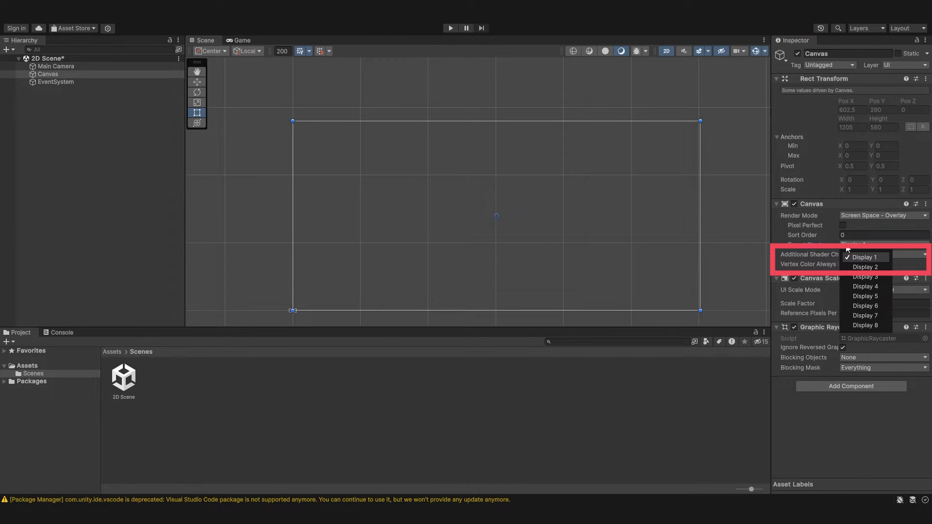
{"action": "left_click", "coordinate": [814, 250]}
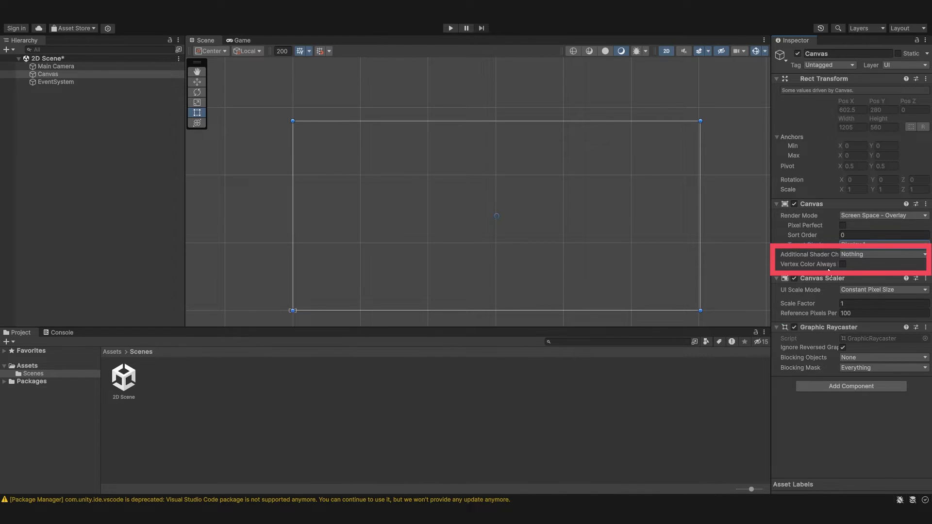
{"action": "mouse_move", "coordinate": [829, 271]}
{"action": "left_click", "coordinate": [776, 205]}
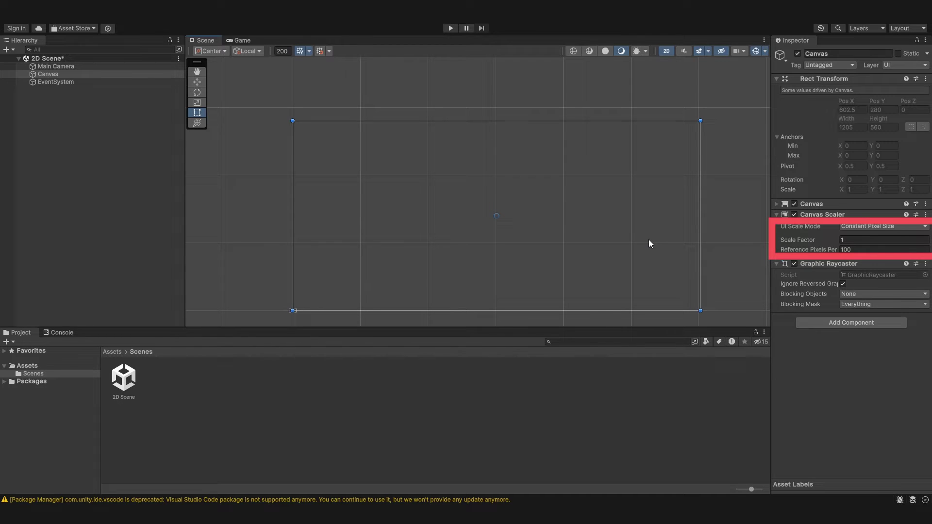
{"action": "scroll", "coordinate": [641, 237], "scroll_direction": "down", "scroll_amount": 5}
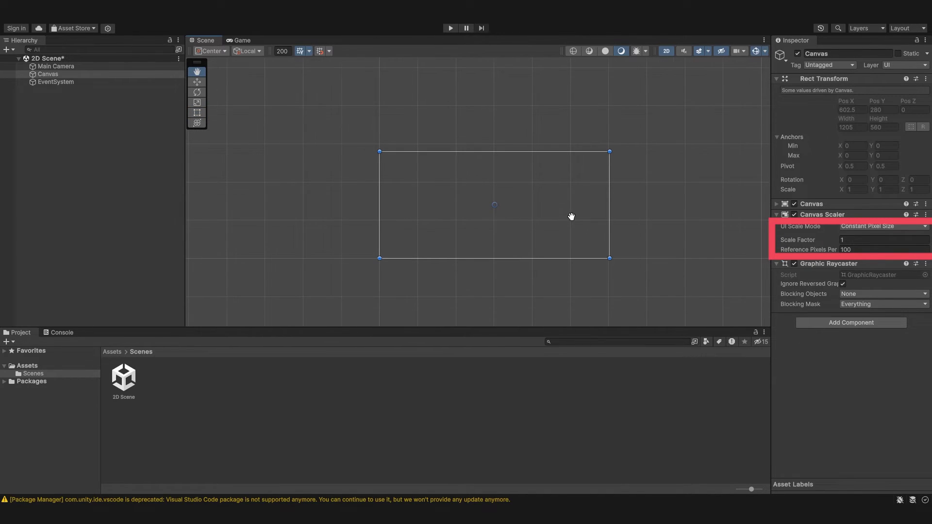
{"action": "scroll", "coordinate": [571, 216], "scroll_direction": "down", "scroll_amount": 3}
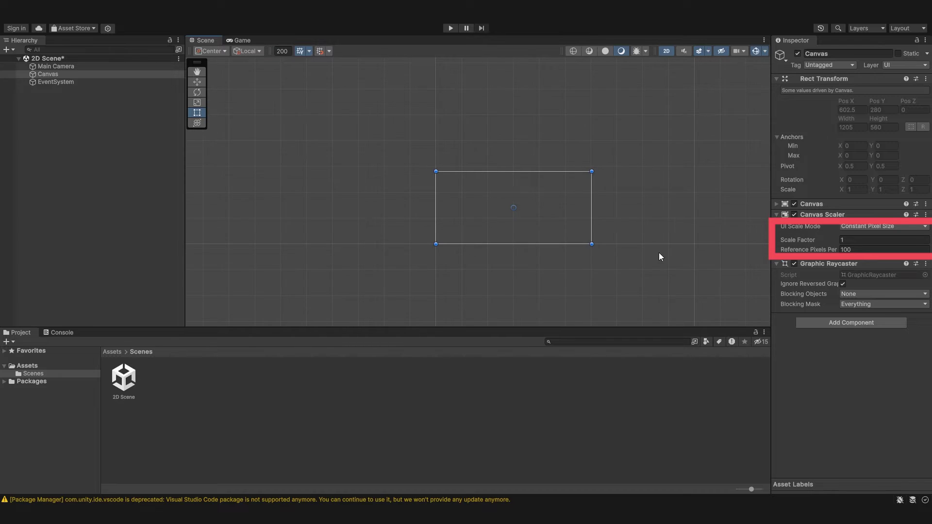
{"action": "scroll", "coordinate": [461, 229], "scroll_direction": "up", "scroll_amount": 4}
{"action": "scroll", "coordinate": [462, 233], "scroll_direction": "down", "scroll_amount": 3}
{"action": "scroll", "coordinate": [430, 225], "scroll_direction": "up", "scroll_amount": 2}
{"action": "middle_click_drag", "start_coordinate": [545, 229], "coordinate": [450, 252]}
{"action": "scroll", "coordinate": [452, 250], "scroll_direction": "up", "scroll_amount": 3}
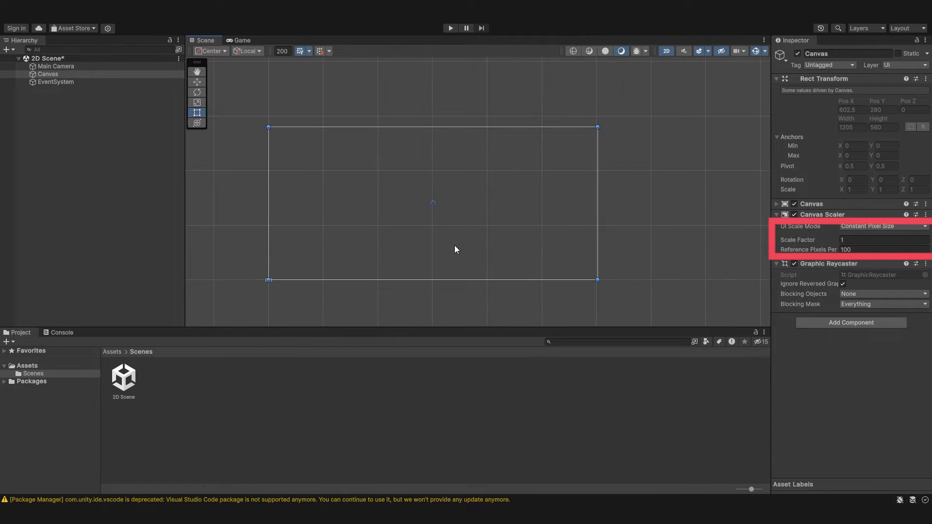
{"action": "scroll", "coordinate": [451, 235], "scroll_direction": "up", "scroll_amount": 3}
{"action": "middle_click_drag", "start_coordinate": [428, 235], "coordinate": [486, 246]}
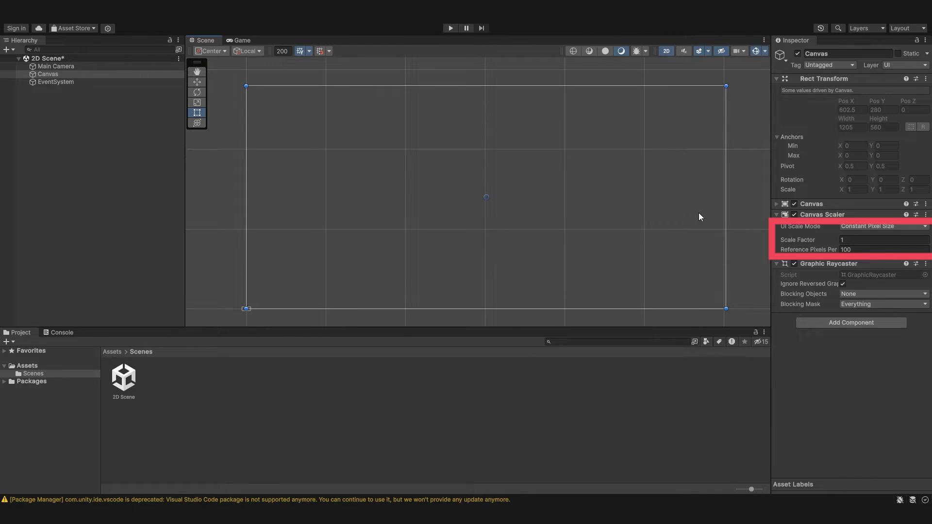
Step: Set UI Scale Mode to Scale With Screen Size and preview the Game view at Full HD 1920x1080
{"action": "left_click", "coordinate": [874, 227]}
{"action": "left_click", "coordinate": [869, 247]}
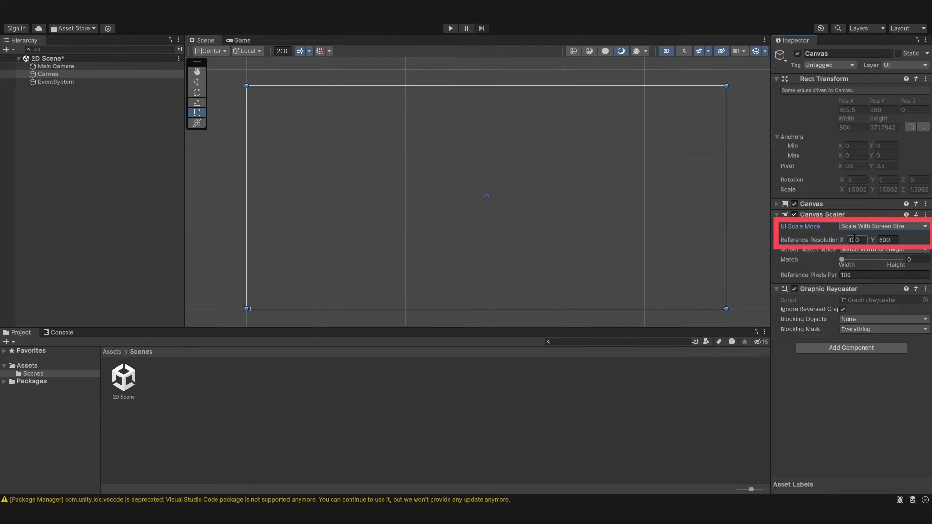
{"action": "left_click", "coordinate": [854, 239]}
{"action": "left_click", "coordinate": [236, 39]}
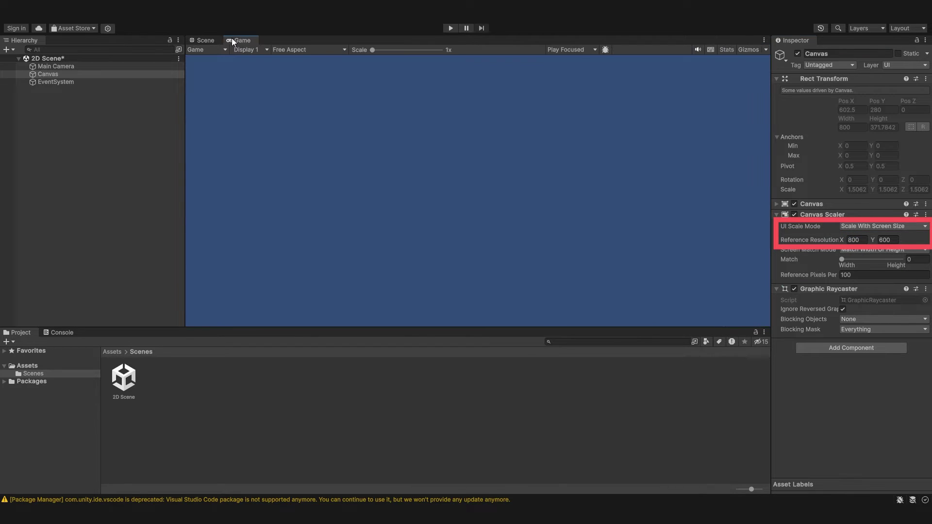
{"action": "left_click", "coordinate": [290, 49]}
{"action": "left_click", "coordinate": [310, 127]}
{"action": "left_click", "coordinate": [204, 40]}
Step: Enter Reference Resolution 1920 x 1080 and set the width/height Match to 0.5
{"action": "left_click", "coordinate": [854, 240]}
{"action": "type", "text": "1920"}
{"action": "left_click", "coordinate": [885, 240]}
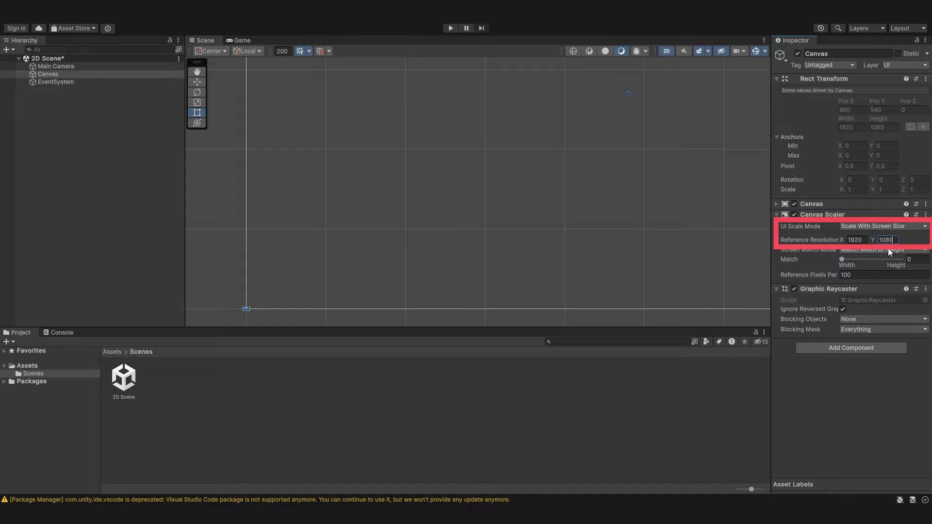
{"action": "type", "text": "1080"}
{"action": "mouse_move", "coordinate": [836, 249]}
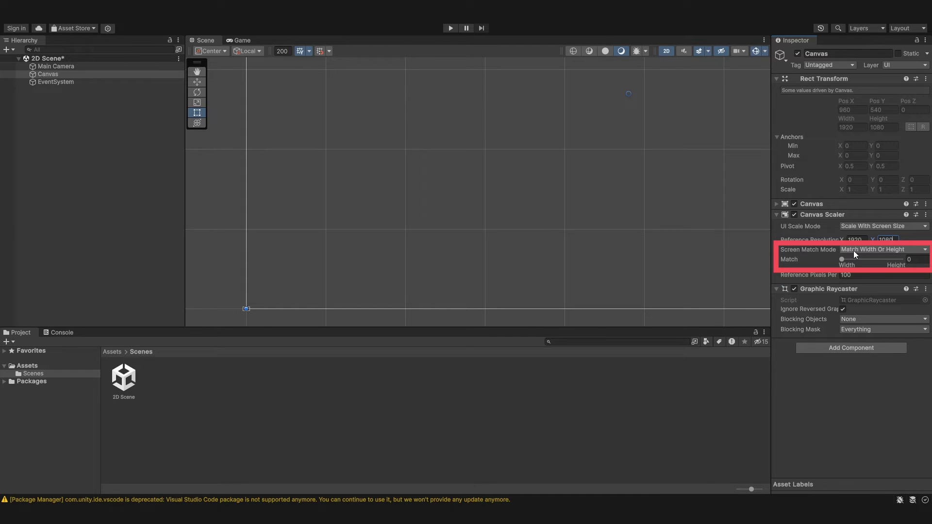
{"action": "left_click", "coordinate": [854, 250]}
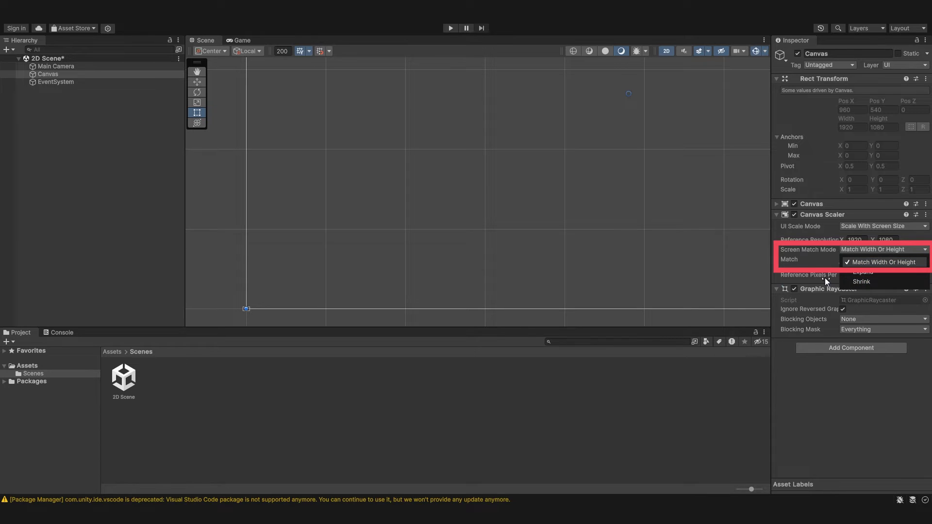
{"action": "left_click", "coordinate": [804, 272]}
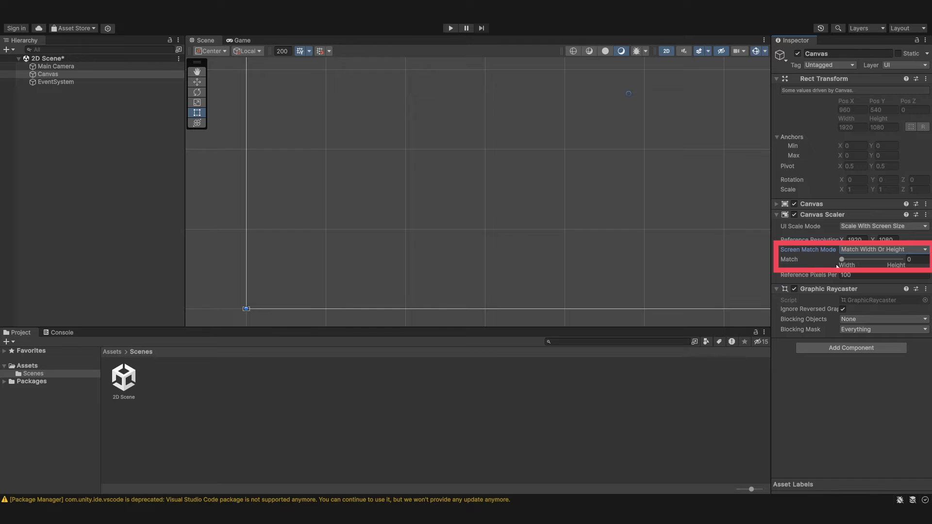
{"action": "left_click_drag", "start_coordinate": [867, 260], "coordinate": [889, 261]}
{"action": "type", "text": ".5"}
{"action": "left_click", "coordinate": [853, 225]}
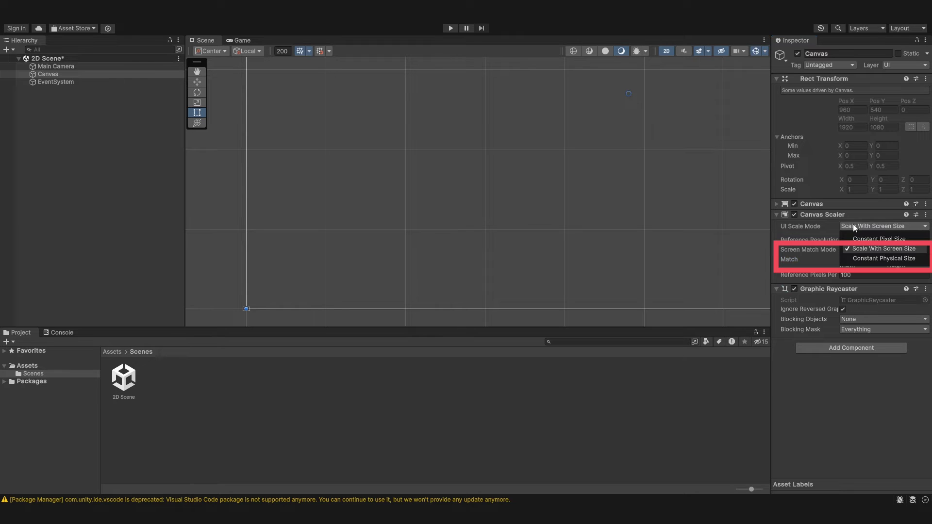
Step: Try Constant Physical Size scaling, review its Physical Unit list (Points), then revisit UI Scale Mode
{"action": "left_click", "coordinate": [874, 258]}
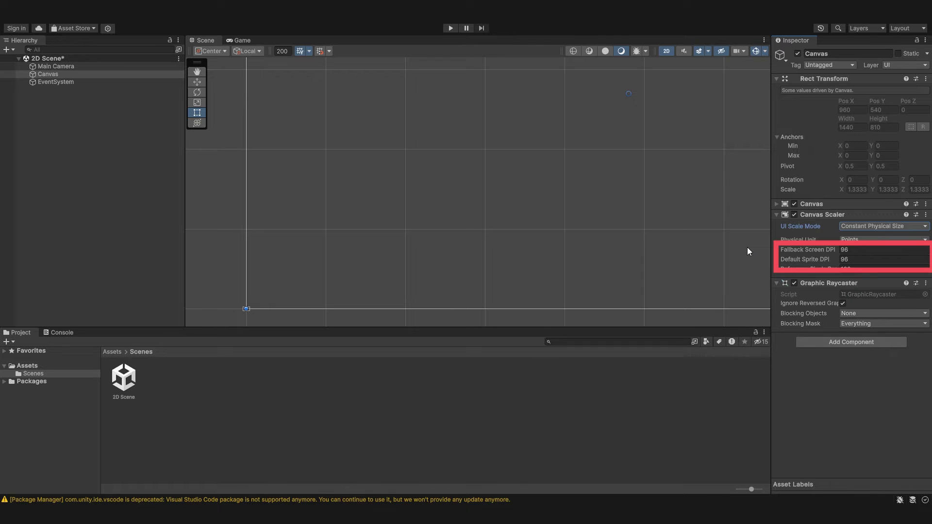
{"action": "left_click", "coordinate": [844, 241]}
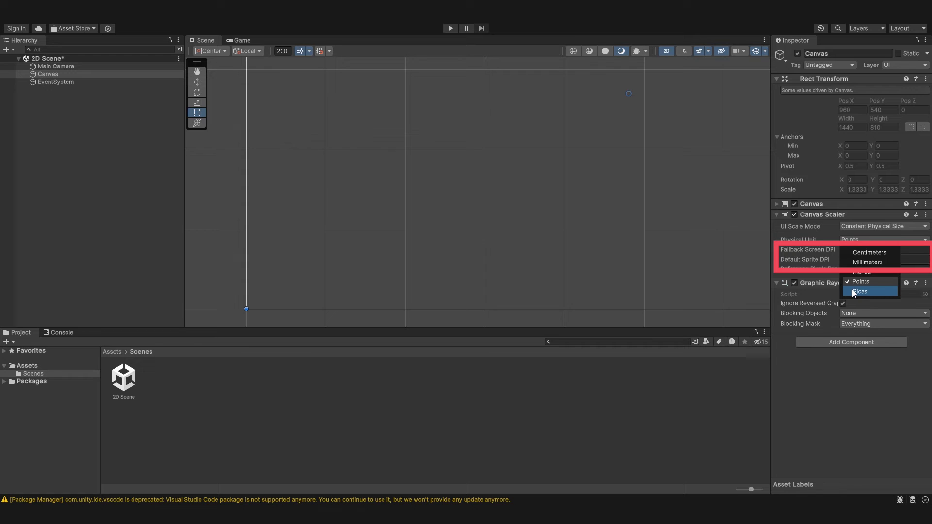
{"action": "left_click", "coordinate": [838, 247]}
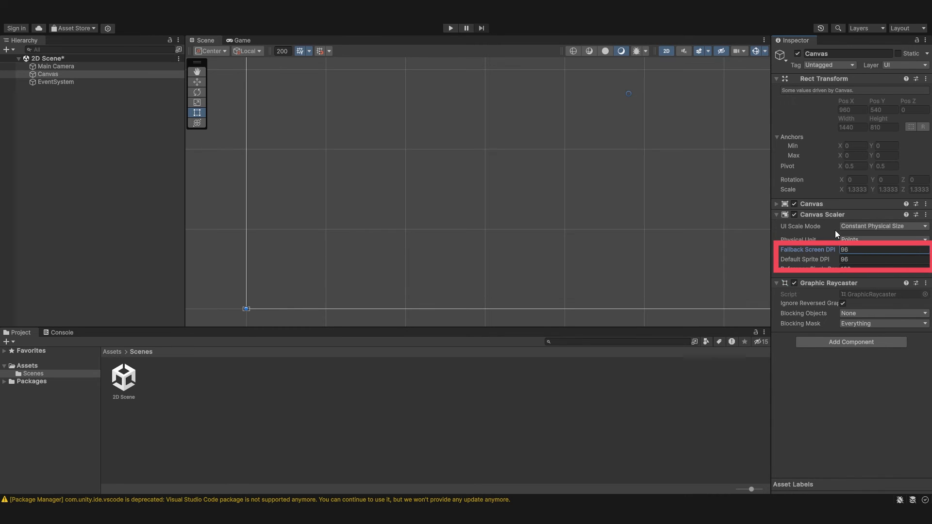
{"action": "left_click", "coordinate": [854, 239]}
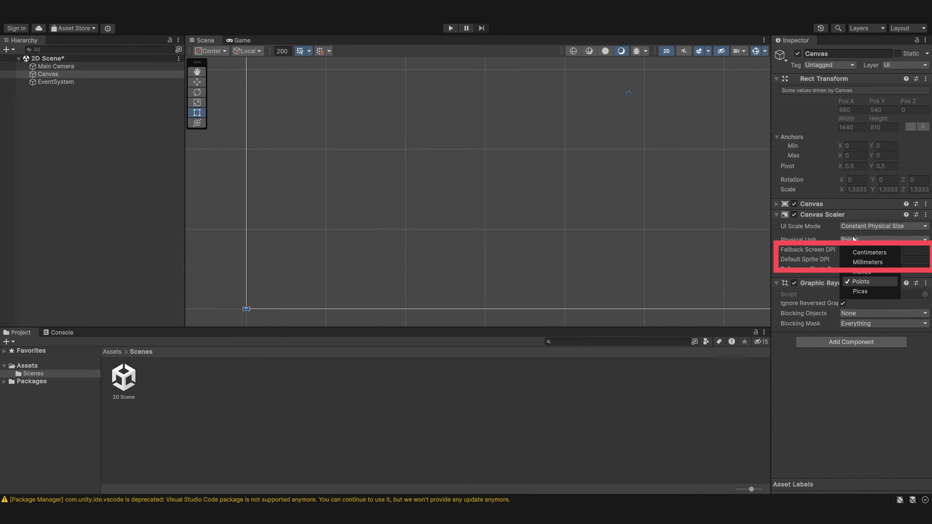
{"action": "left_click", "coordinate": [846, 227]}
{"action": "left_click", "coordinate": [848, 226]}
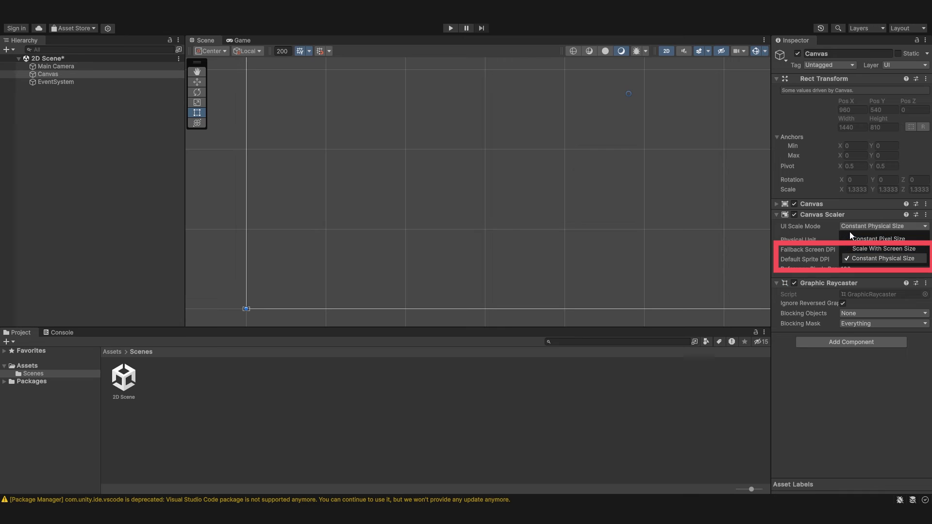
{"action": "left_click", "coordinate": [829, 231]}
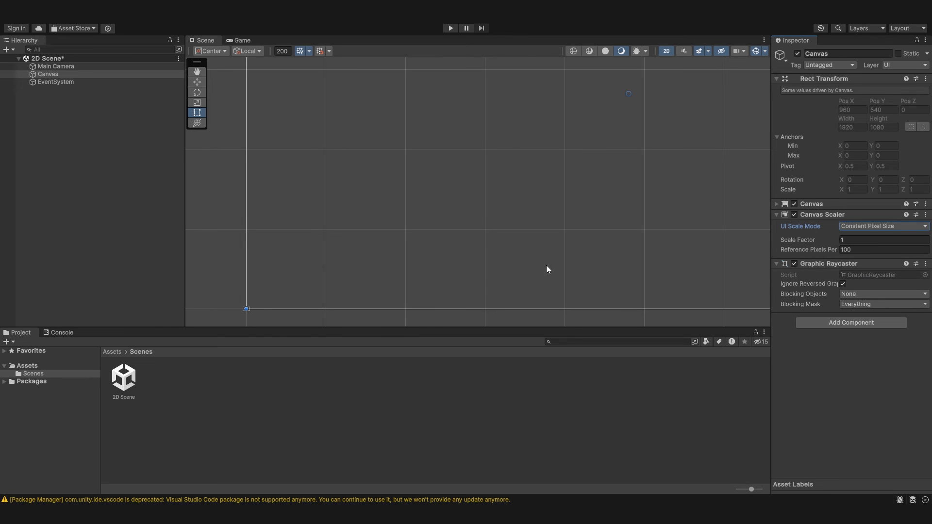
Step: Frame the whole Canvas in the Scene view and return to the Rect tool
{"action": "scroll", "coordinate": [508, 245], "scroll_direction": "down", "scroll_amount": 2}
{"action": "mouse_move", "coordinate": [664, 247]}
{"action": "middle_mouse_down"}
{"action": "mouse_move", "coordinate": [703, 255]}
{"action": "mouse_move", "coordinate": [558, 271]}
{"action": "middle_mouse_up"}
{"action": "key", "text": "f"}
{"action": "key", "text": "t"}
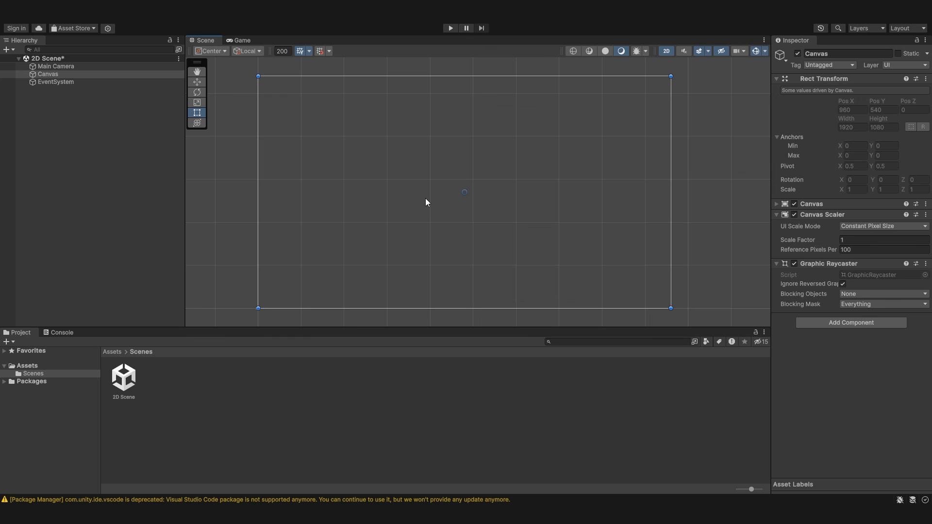
Step: Inspect the EventSystem's components, reselect the Canvas, then deselect everything so the Inspector is empty
{"action": "left_click", "coordinate": [55, 82]}
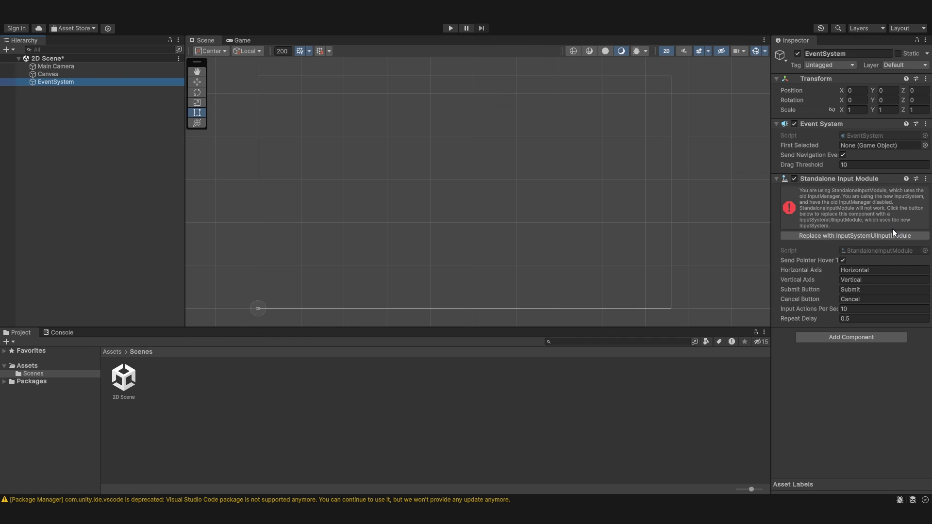
{"action": "left_click", "coordinate": [83, 75]}
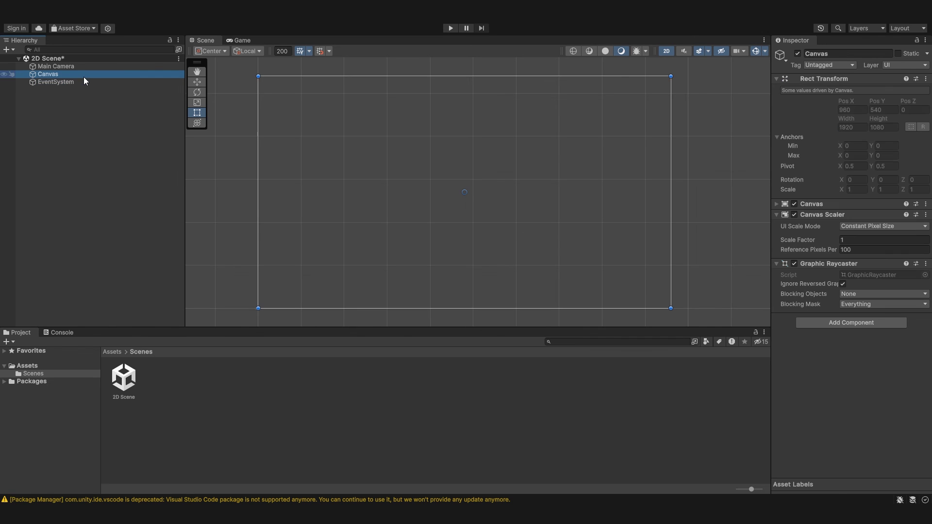
{"action": "left_click", "coordinate": [214, 180]}
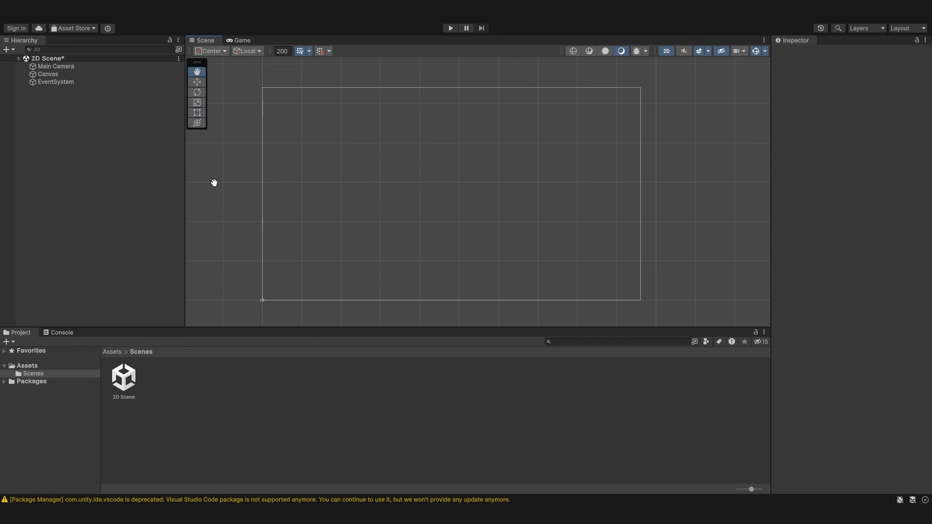
{"action": "scroll", "coordinate": [311, 205], "scroll_direction": "up", "scroll_amount": 1}
{"action": "scroll", "coordinate": [378, 225], "scroll_direction": "down", "scroll_amount": 1}
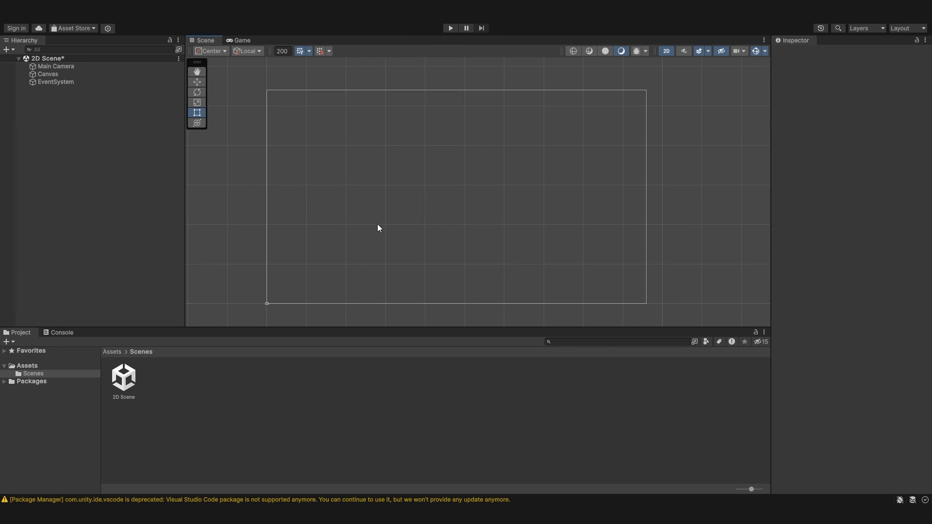